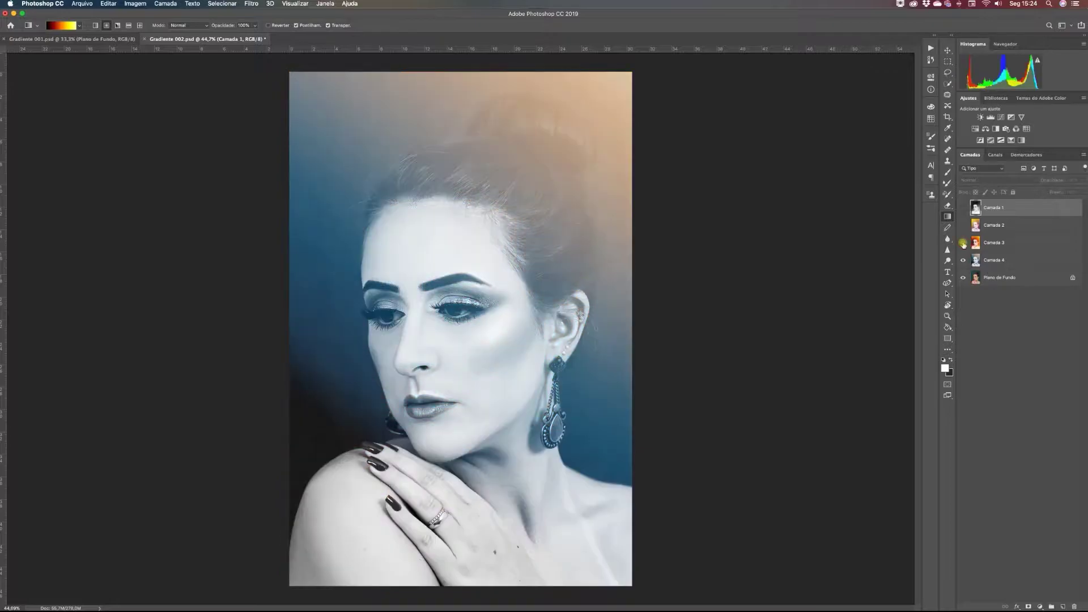
Hide Camada 4, make the Plano de Fundo layer active and open Color Range for it beside the portrait.
click(963, 260)
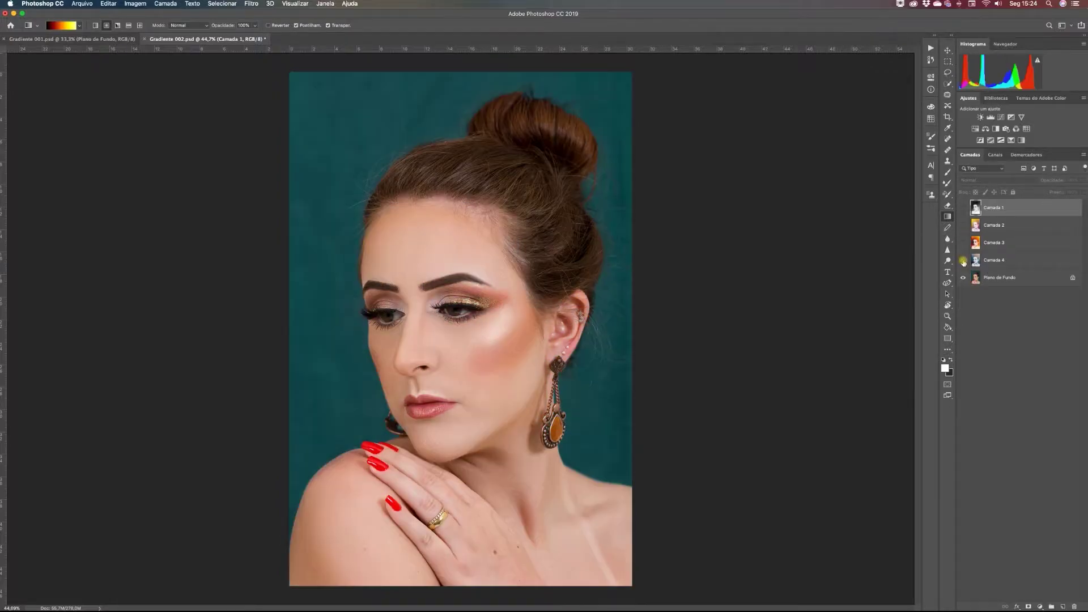
click(1002, 277)
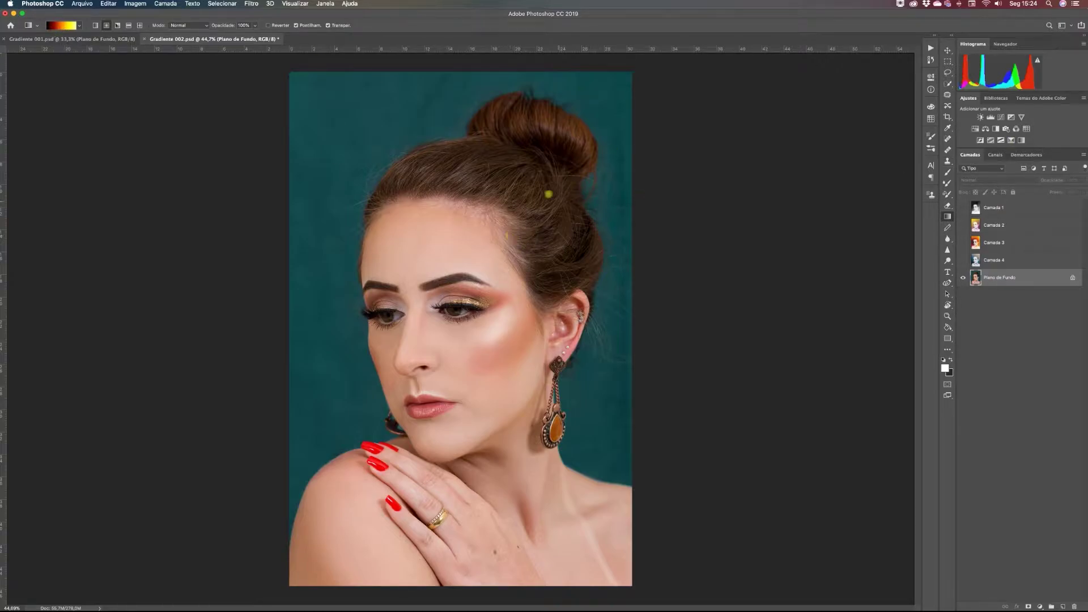
click(225, 5)
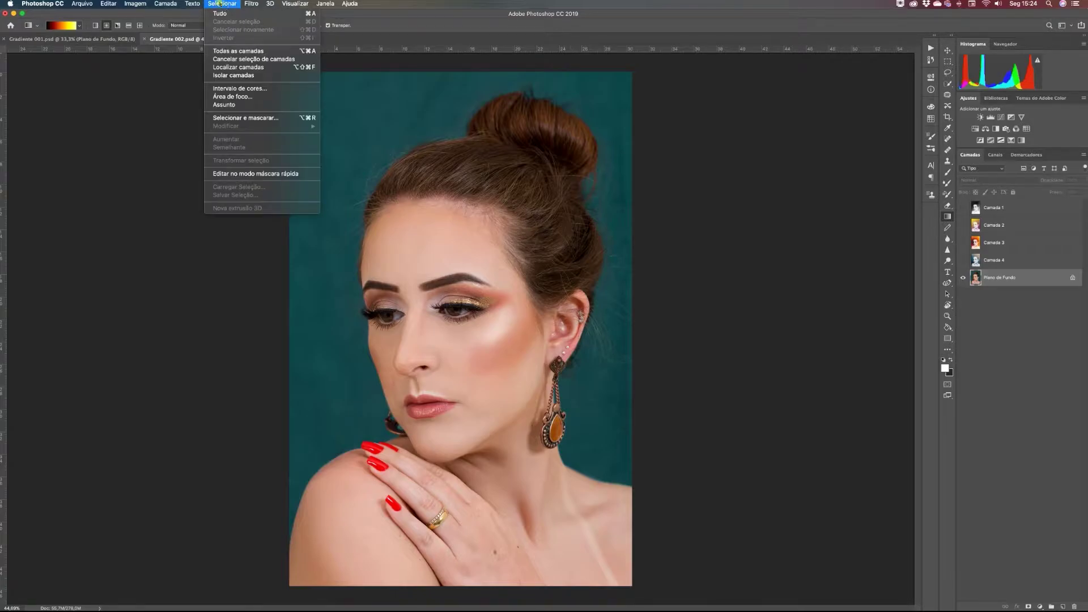
click(248, 89)
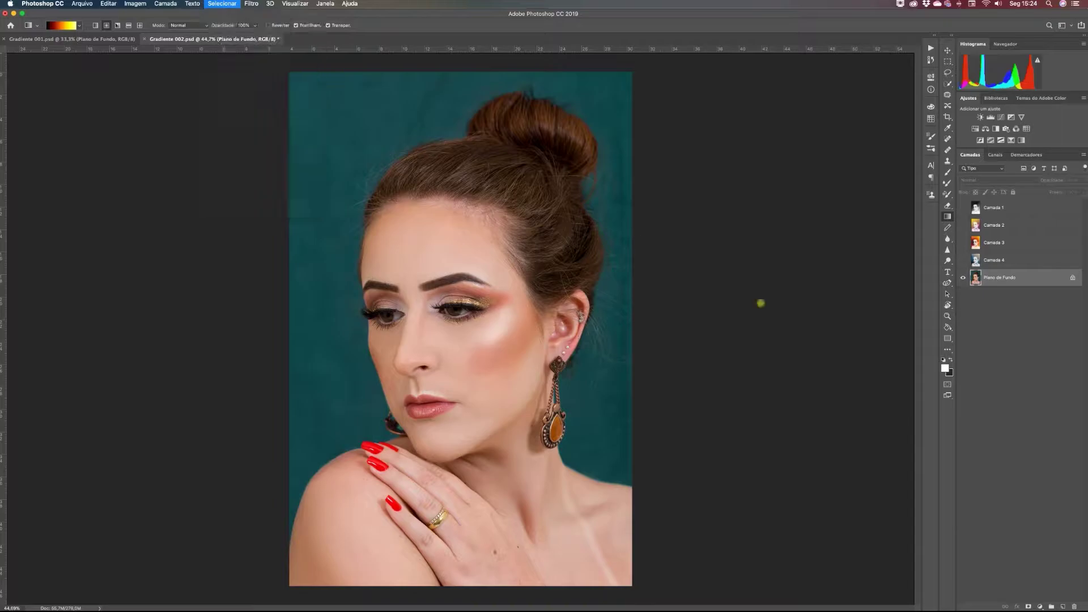
drag(699, 264, 721, 210)
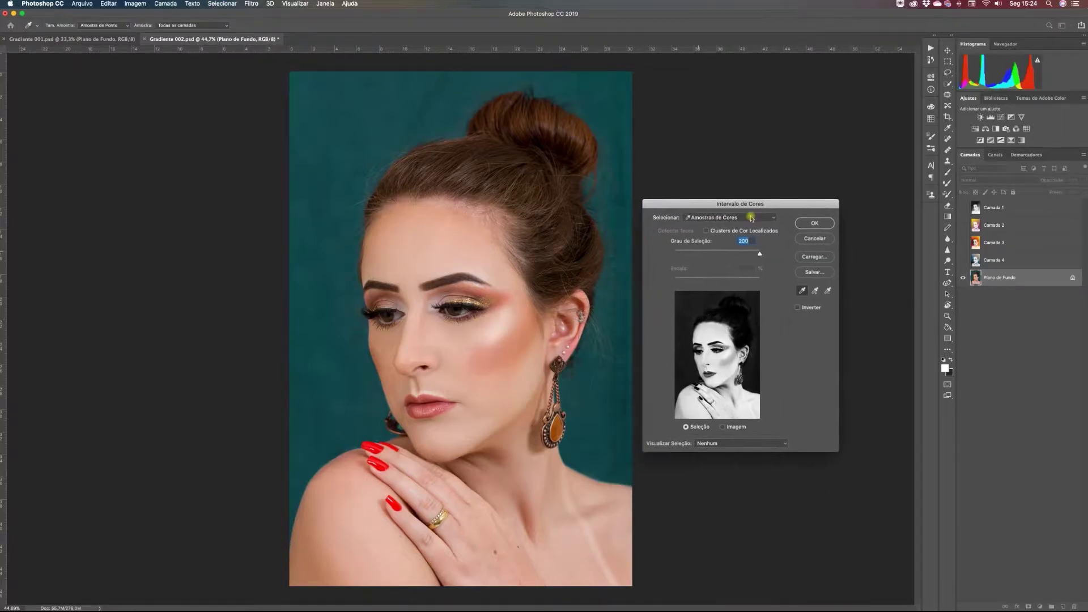
Keep sampled colors as the Color Range source, test a much lower fuzziness and return it to 200.
click(731, 218)
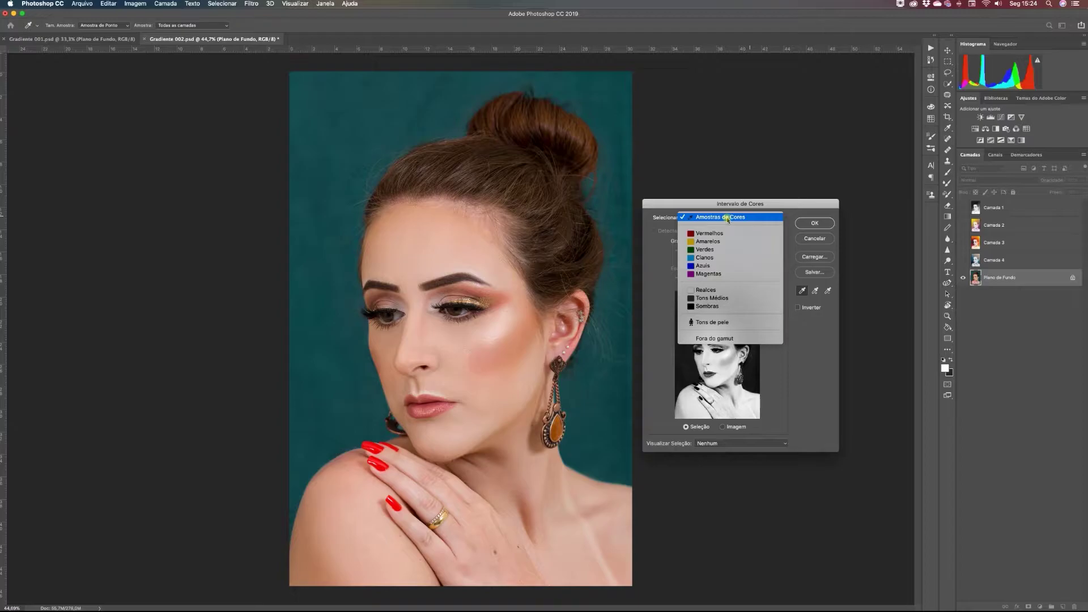
click(728, 219)
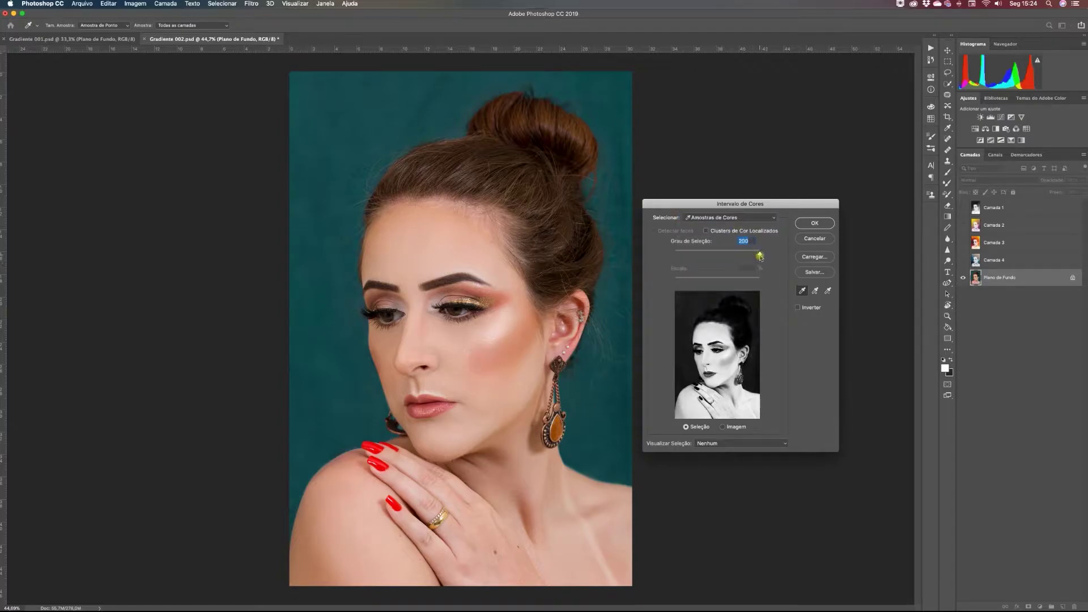
drag(757, 254, 703, 255)
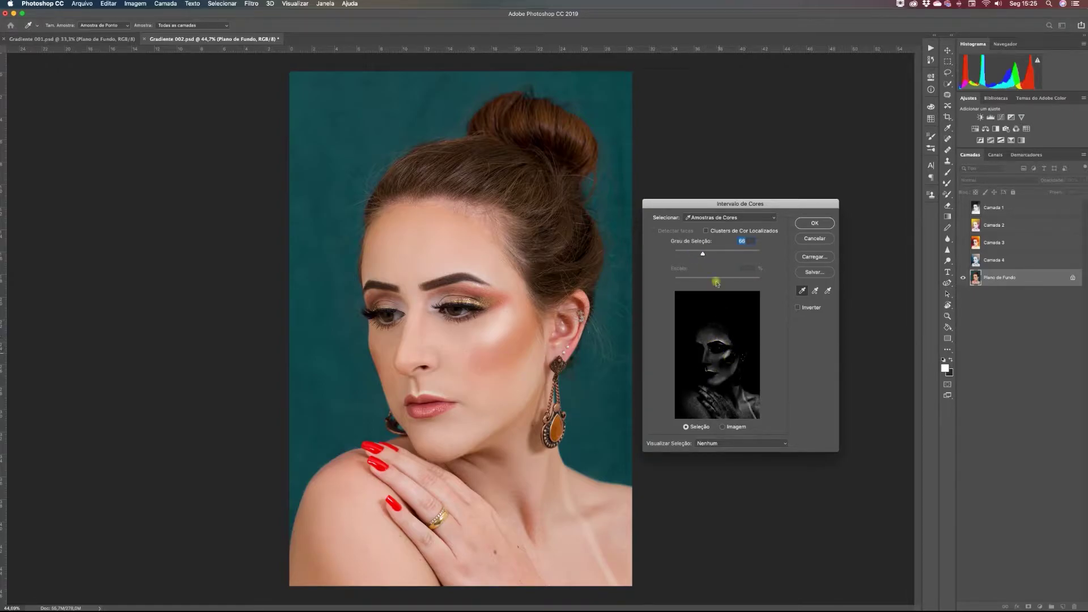
drag(705, 257, 769, 255)
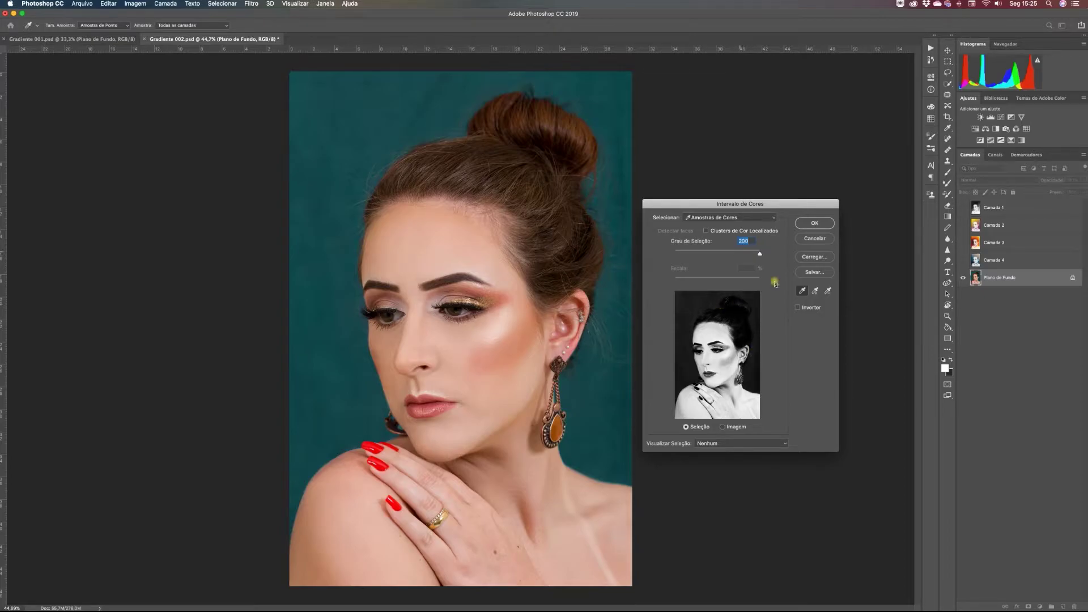
Invert the Color Range selection, lower its fuzziness to less than half of 200 and apply it to the portrait.
click(798, 308)
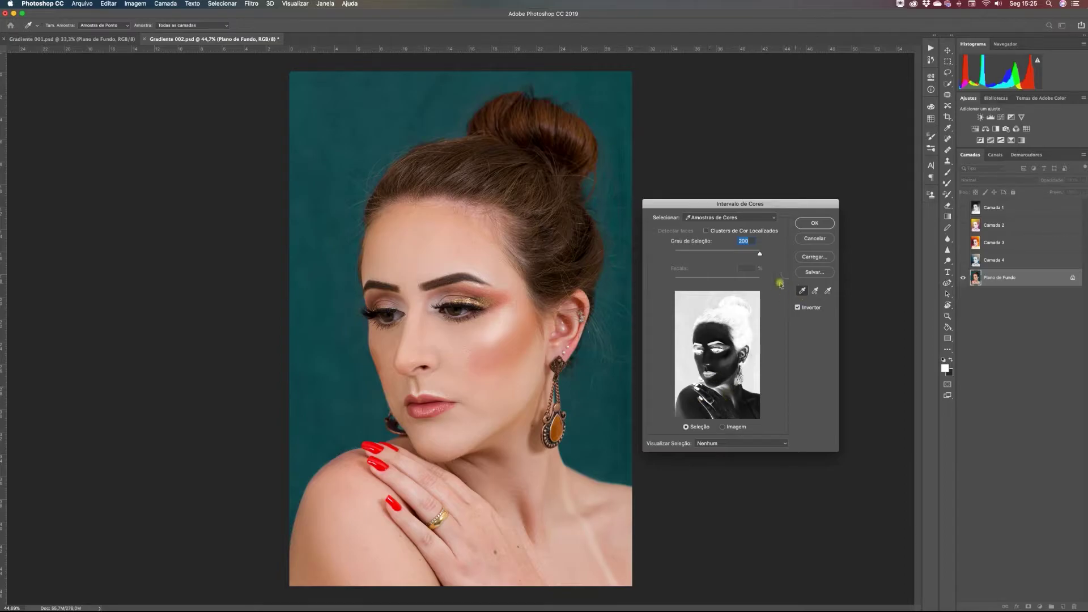
drag(758, 257, 713, 257)
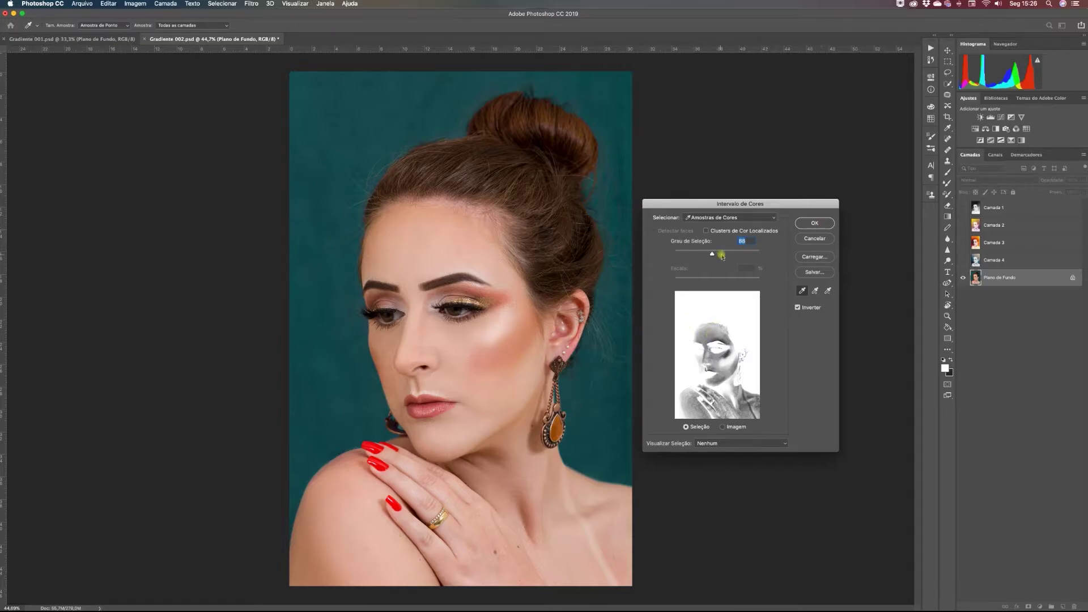
click(808, 223)
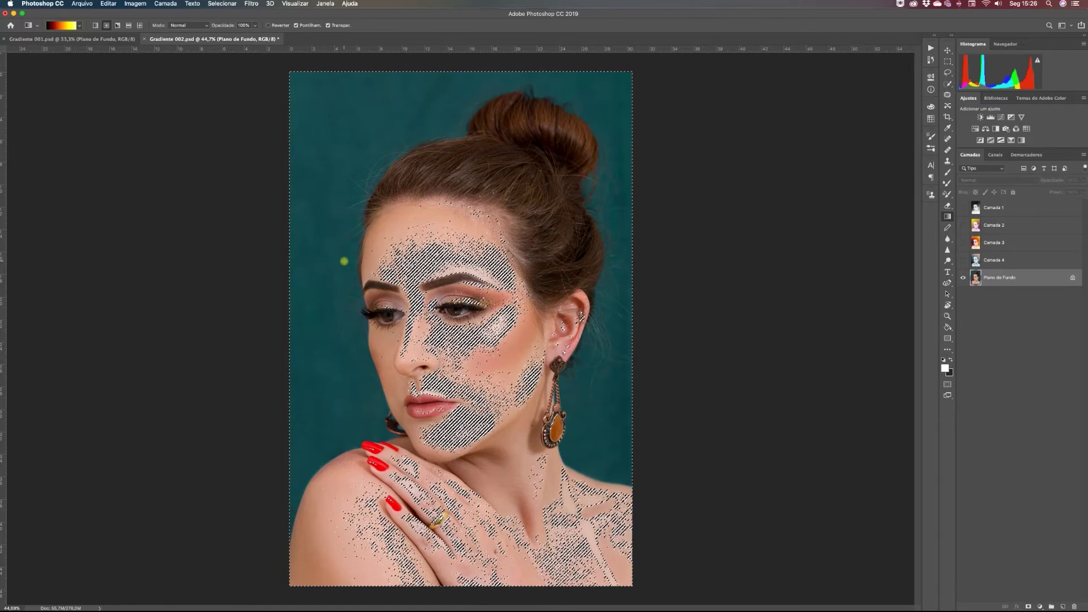
Copy the selection to a new layer, hide Plano de Fundo and place a new white-filled layer beneath the copy.
key(super+j)
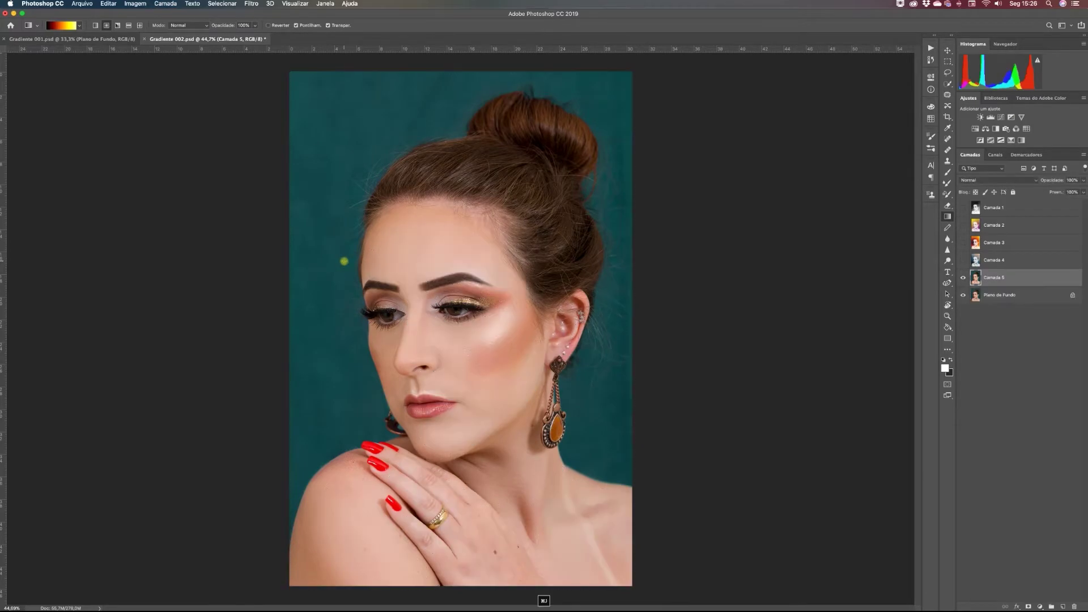
click(963, 295)
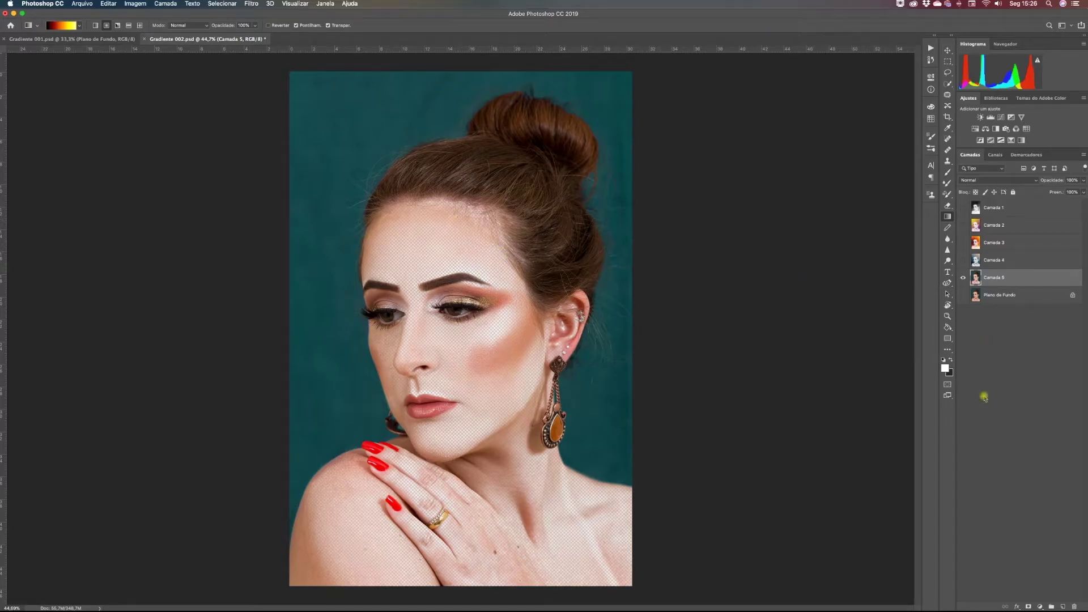
click(1063, 607)
click(947, 329)
click(460, 356)
drag(1022, 277, 1020, 298)
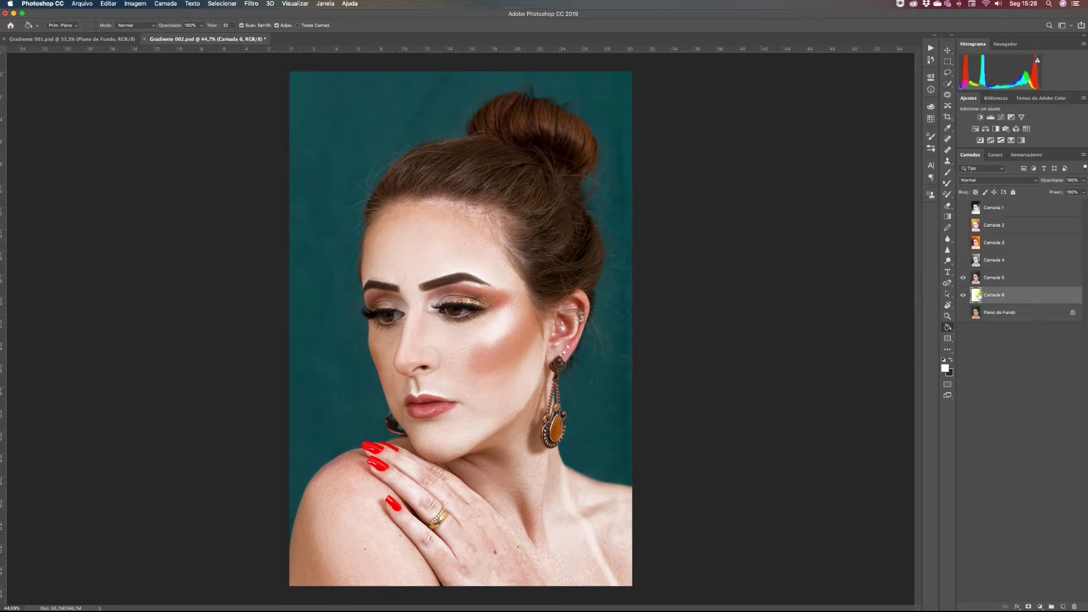
Lock the transparent pixels of Camada 5, hide the white Camada 6 and activate the Gradient tool.
click(977, 279)
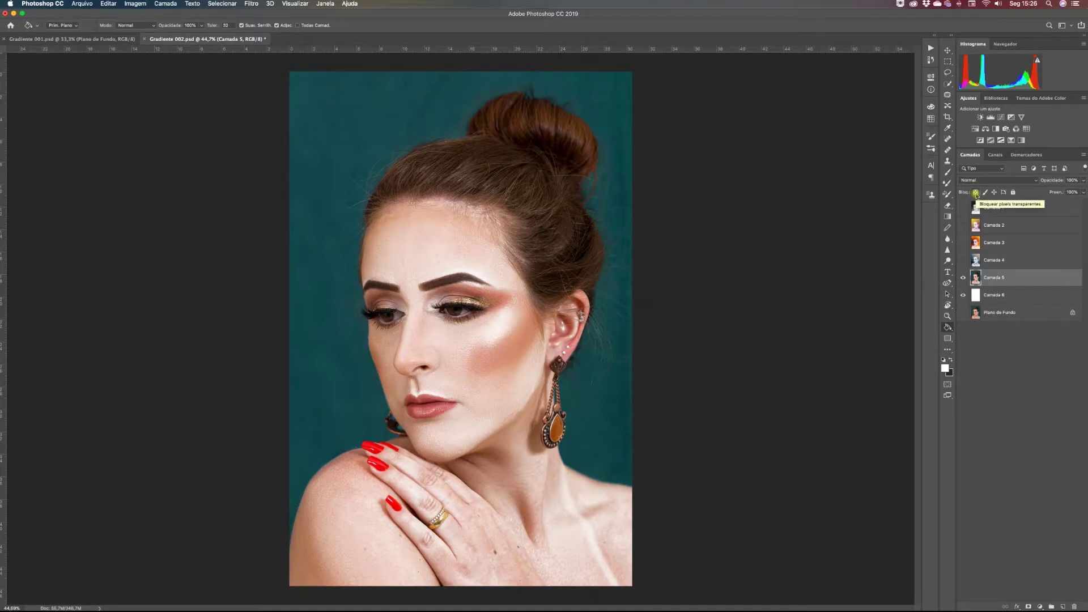
click(975, 194)
click(963, 295)
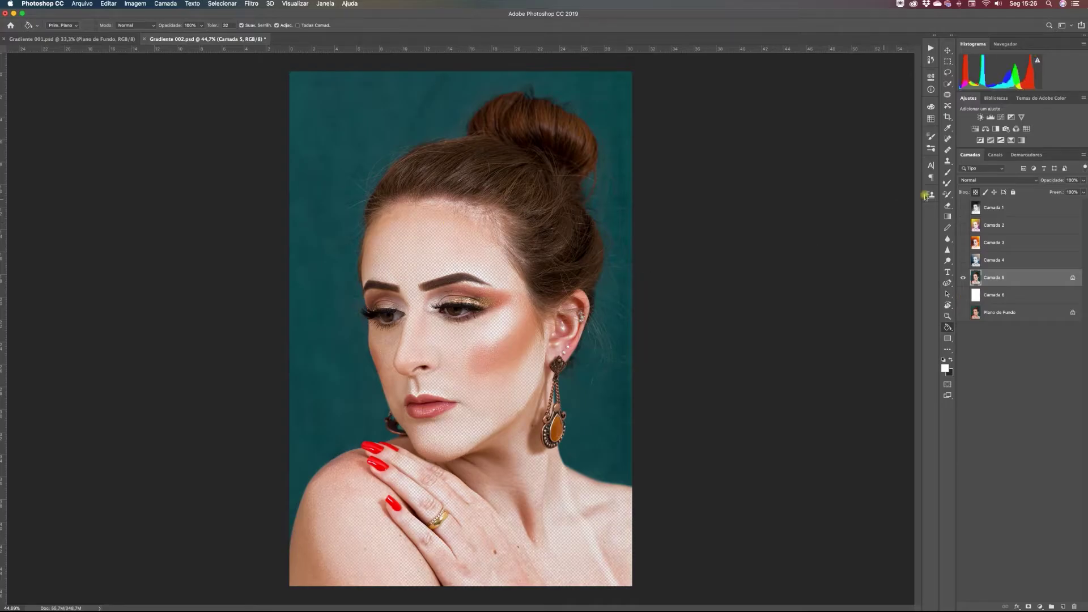
click(948, 218)
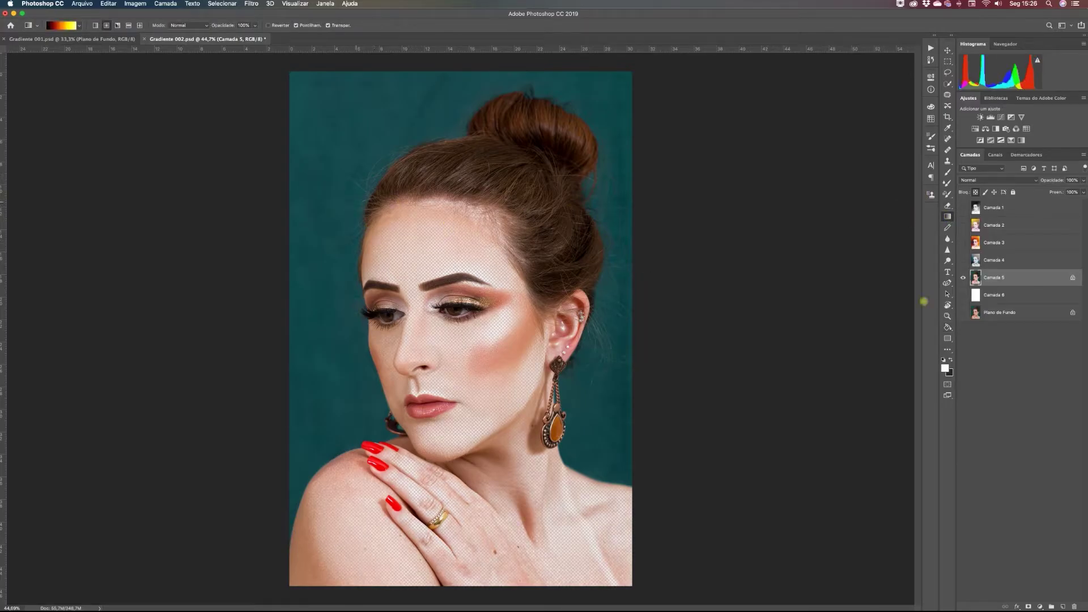
Unlock the transparent pixels of Camada 5, try a radial black-to-yellow gradient across it and undo that fill.
click(976, 193)
drag(320, 175, 563, 475)
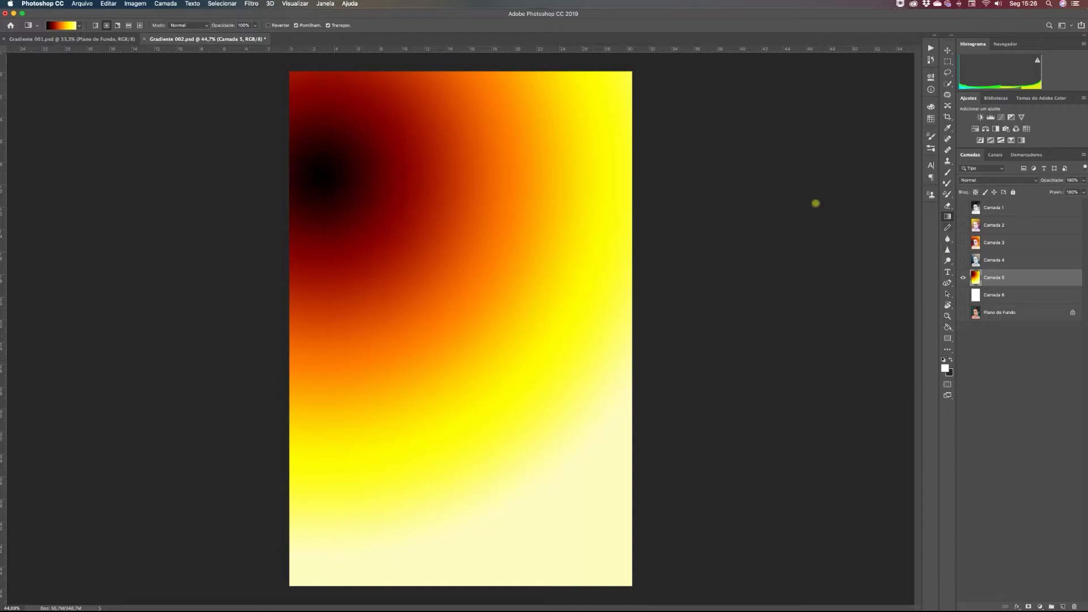
key(super+z)
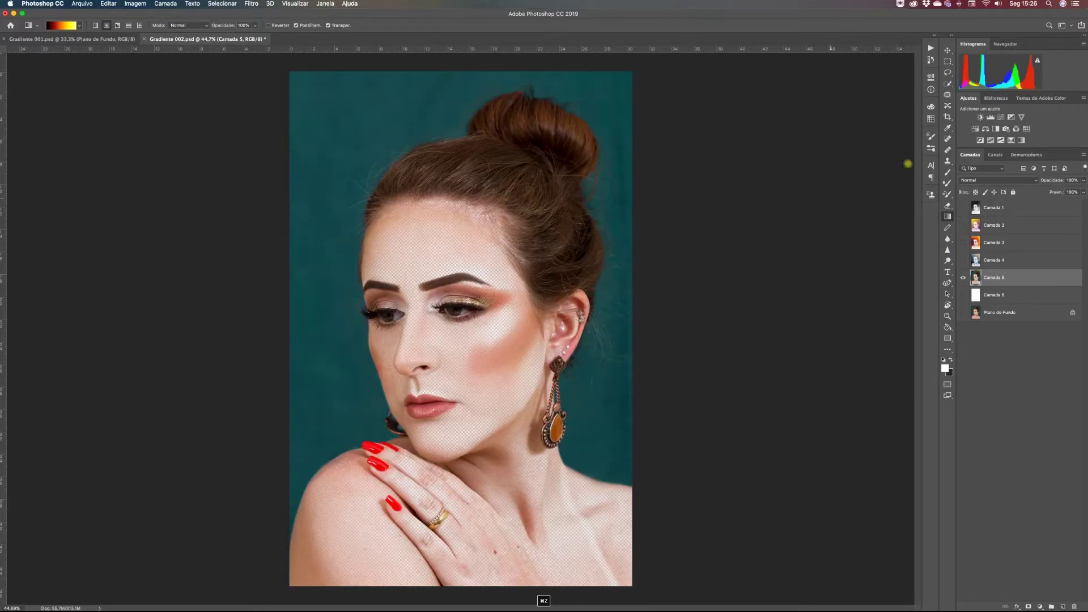
Lock Camada 5's transparent pixels again, apply the radial gradient from upper-left to lower-right and show the white layer.
click(976, 192)
drag(295, 89, 600, 547)
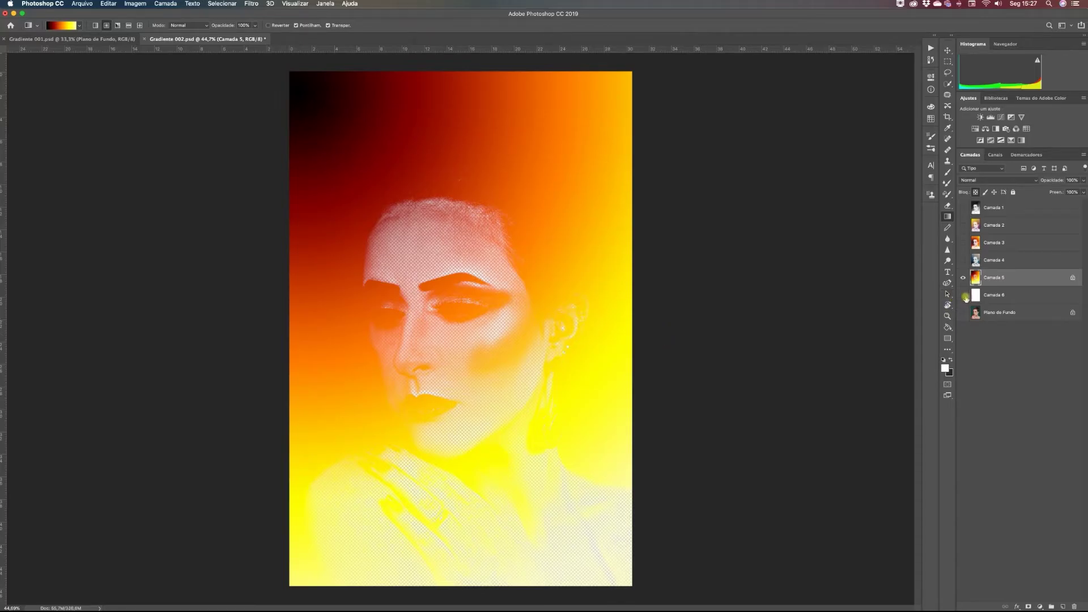
click(962, 296)
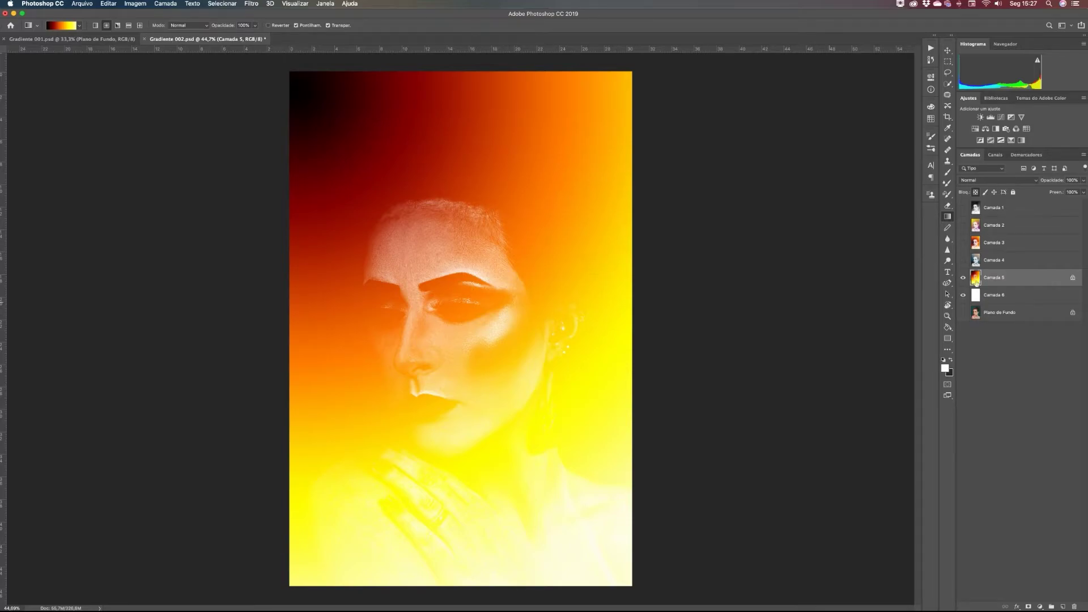
Compare the gradient result with the finished effect on Camada 2, and delete the gradient layer Camada 5.
click(963, 227)
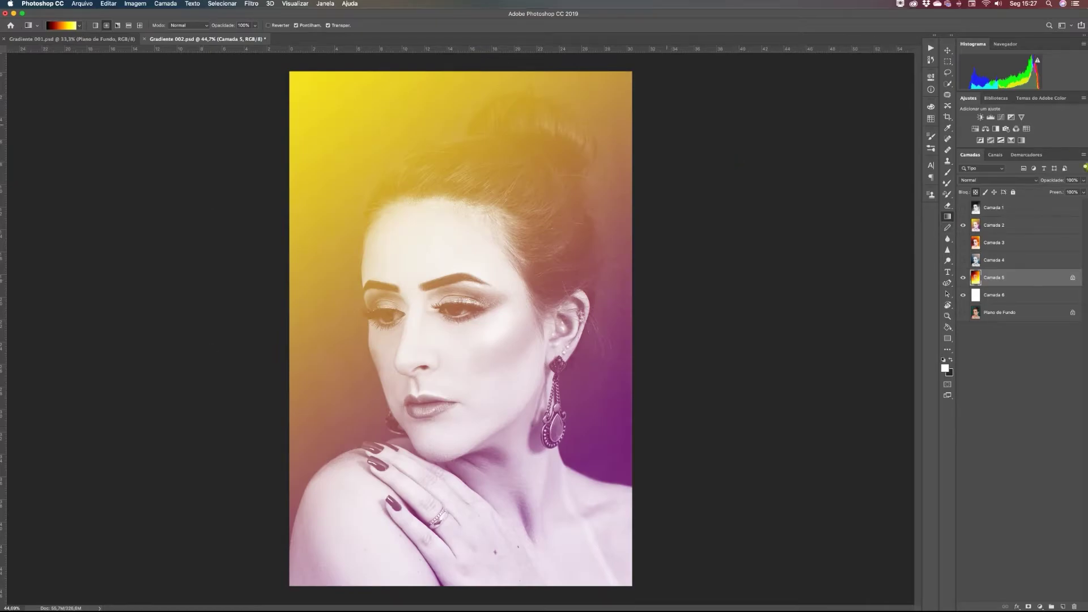
click(963, 225)
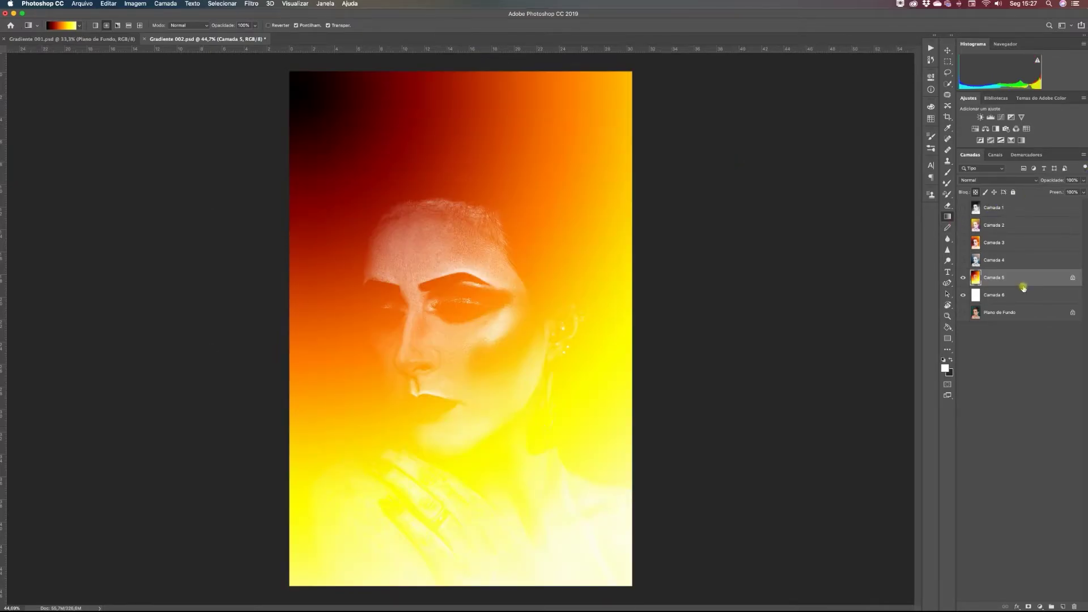
key(Delete)
Show and activate only Plano de Fundo, and apply an inverted Color Range selection with fuzziness 200.
click(963, 277)
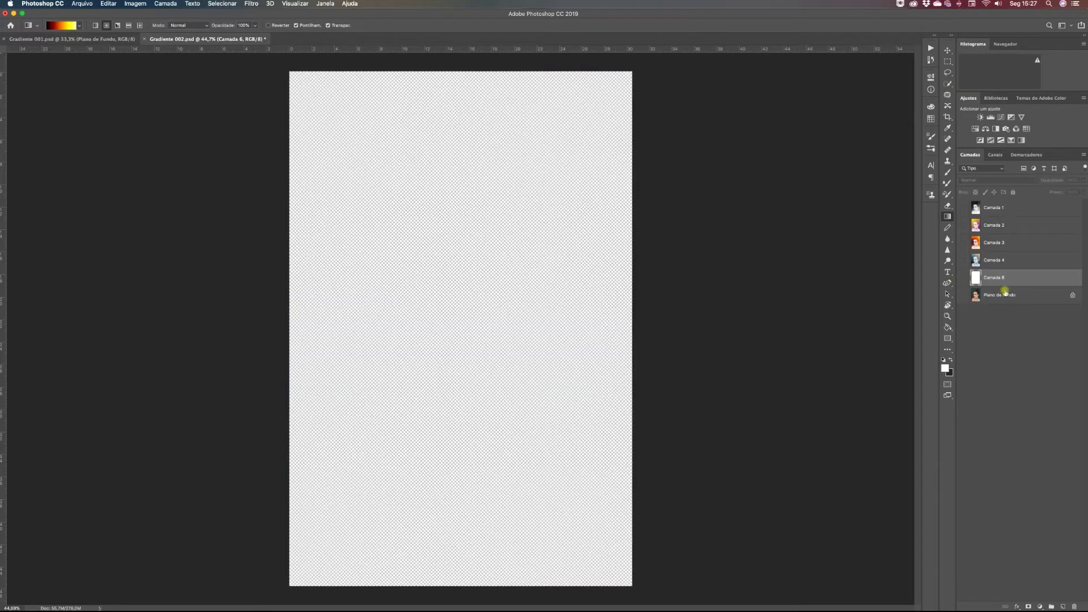
click(972, 295)
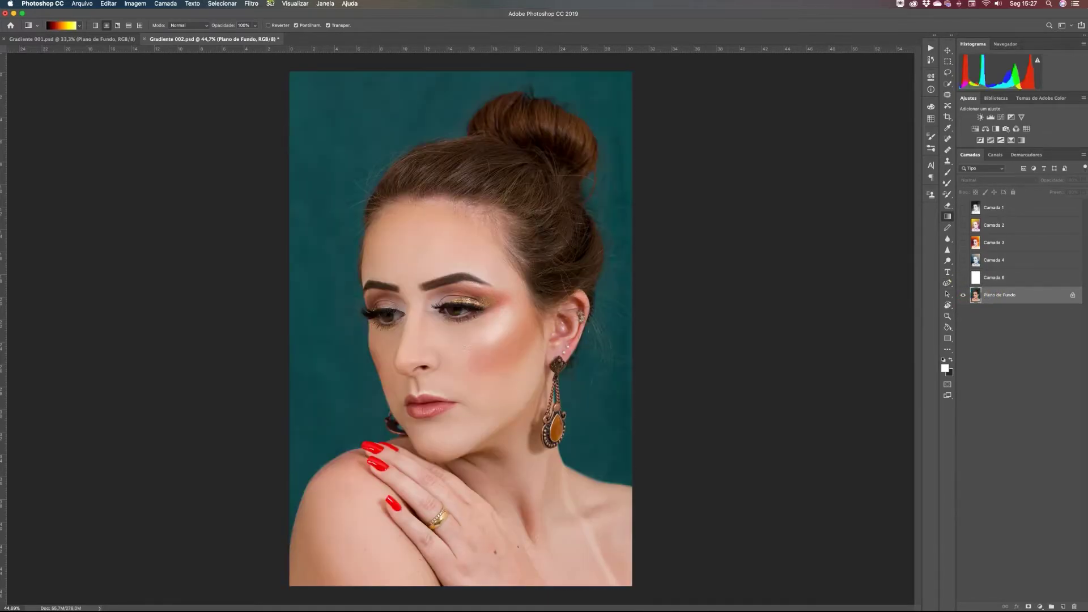
click(230, 6)
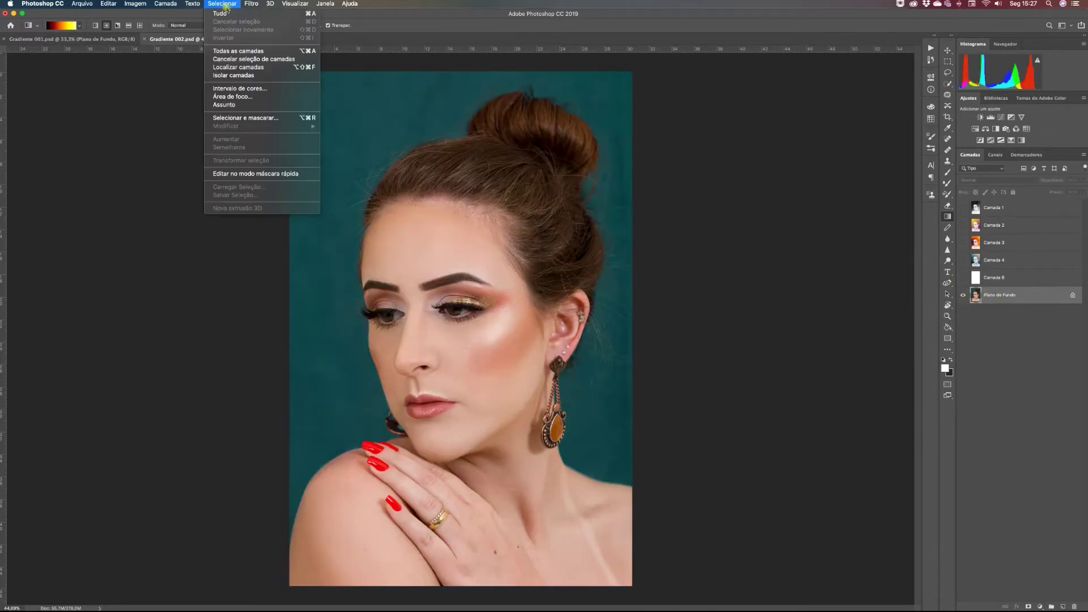
click(261, 90)
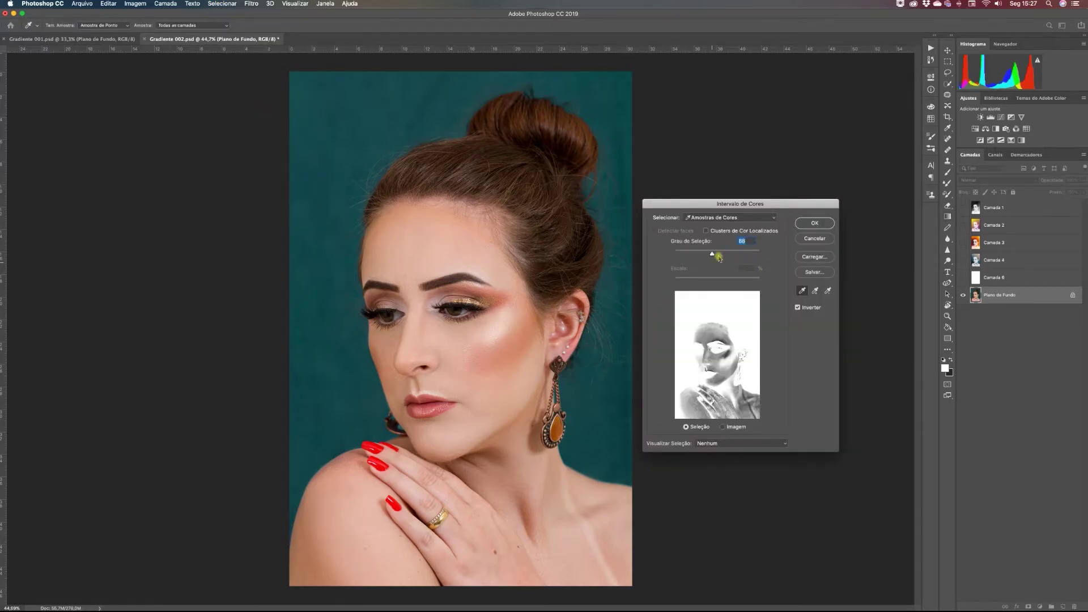
drag(714, 256, 772, 255)
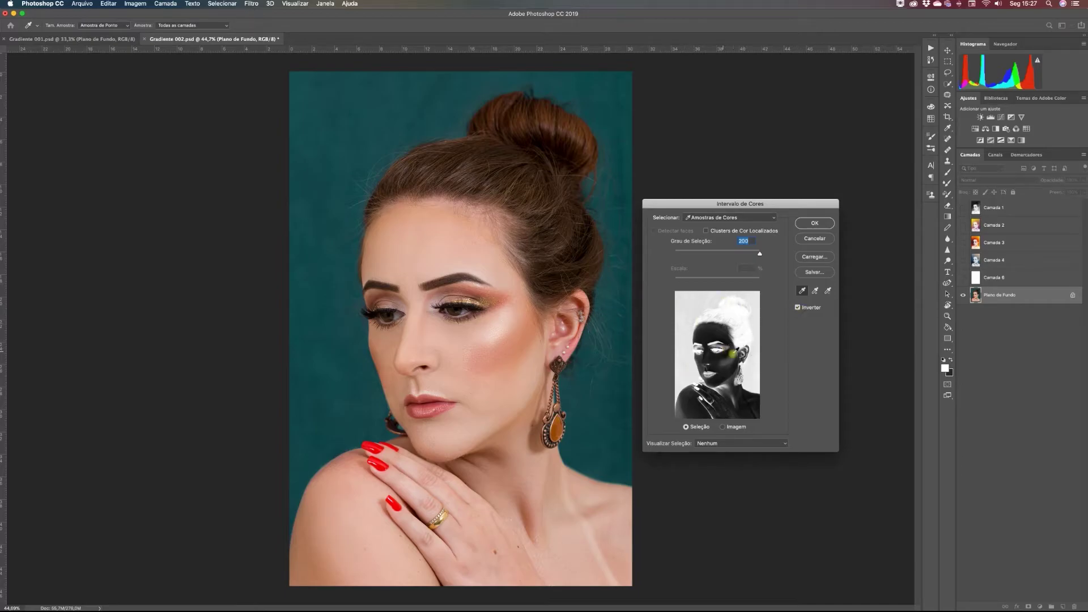
click(815, 223)
Copy the selection to a new layer, move it above the white Camada 6 and show the white layer.
key(g)
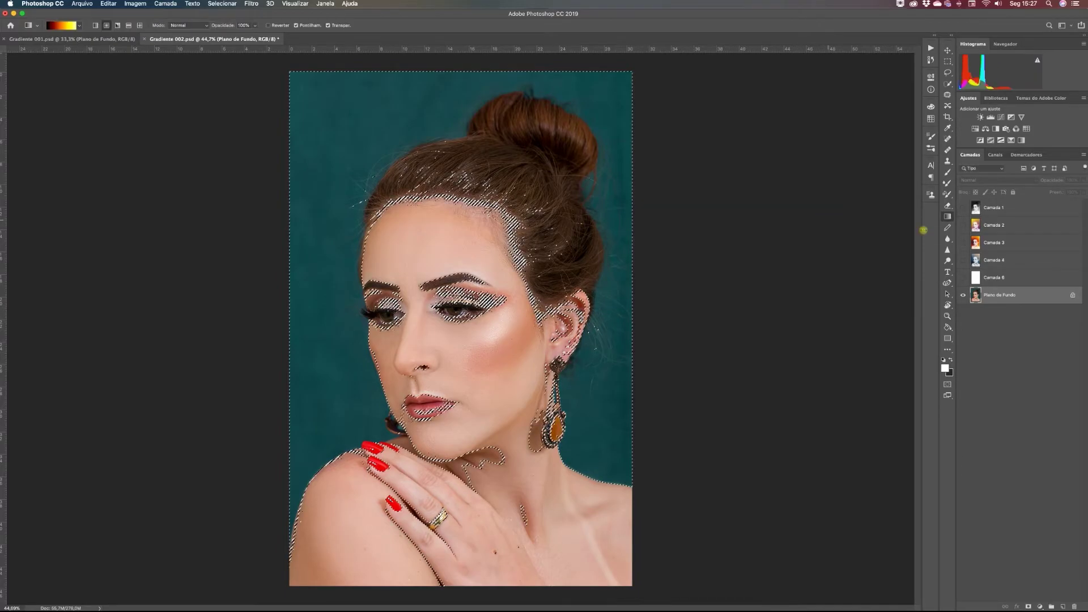
key(super+j)
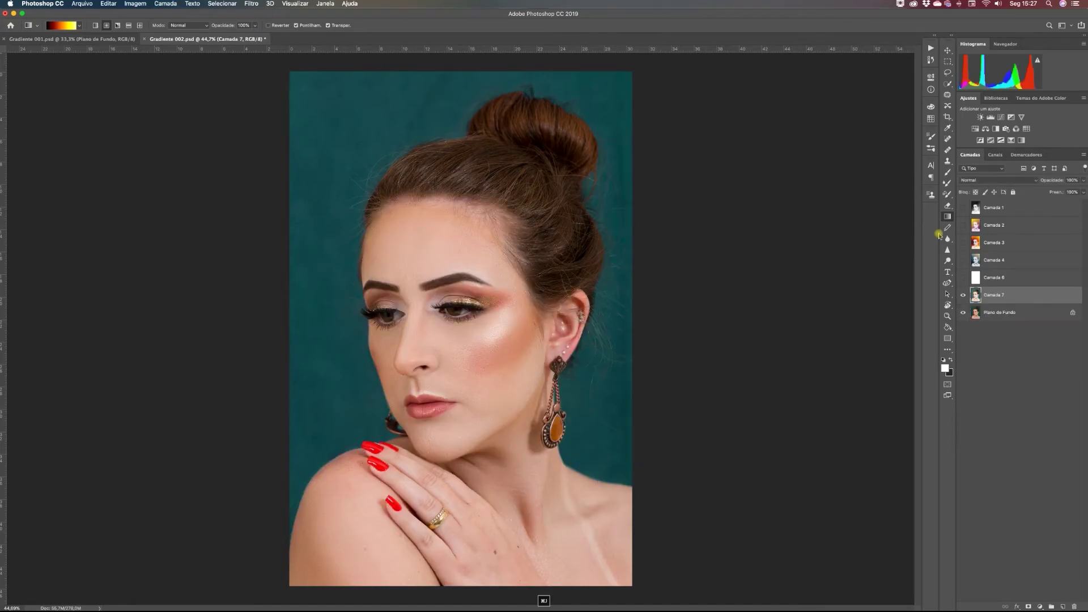
drag(992, 294, 997, 271)
click(964, 295)
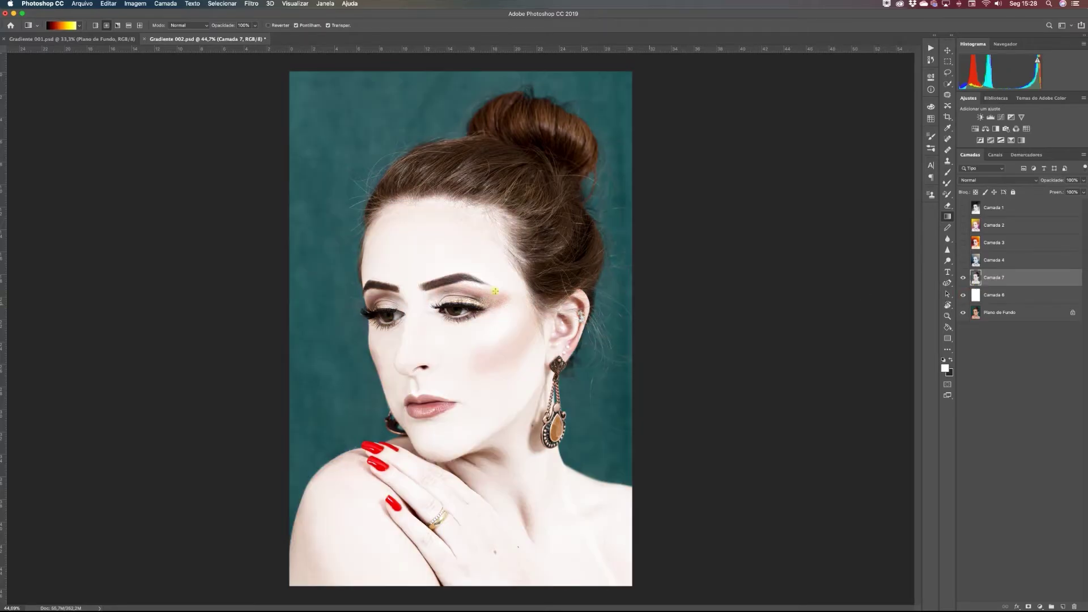
Hide Plano de Fundo, try a diagonal gradient on Camada 7 without locking its transparent pixels, and undo it.
drag(963, 313, 963, 301)
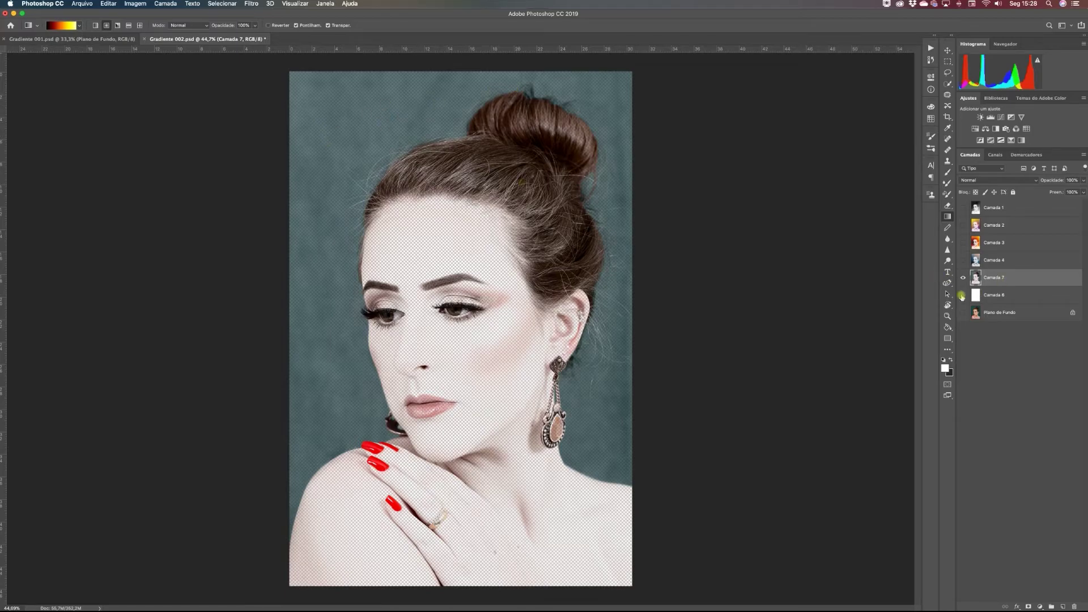
click(963, 294)
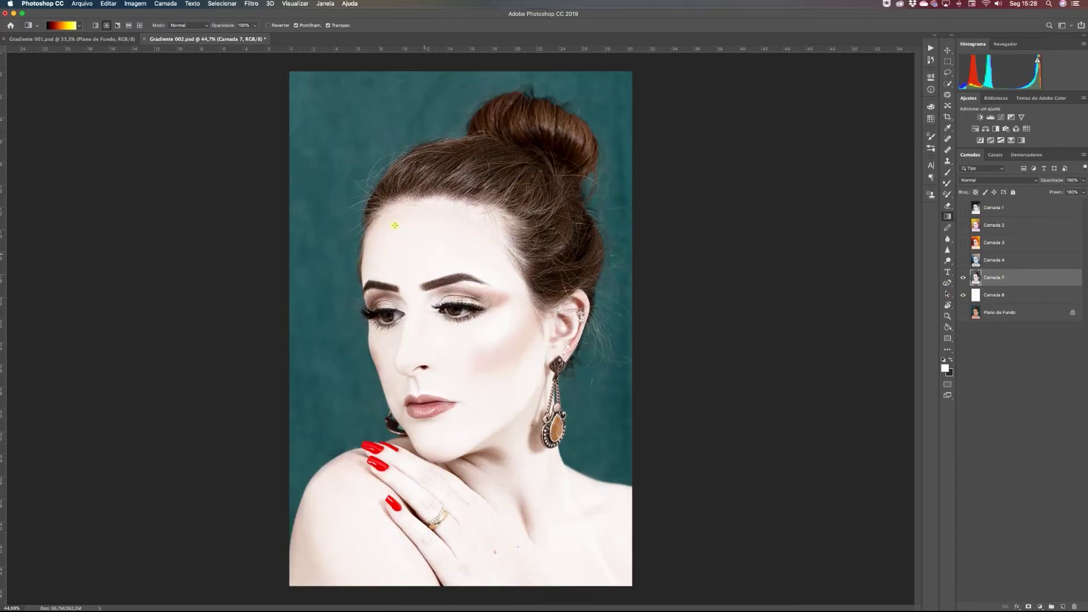
drag(252, 107, 631, 548)
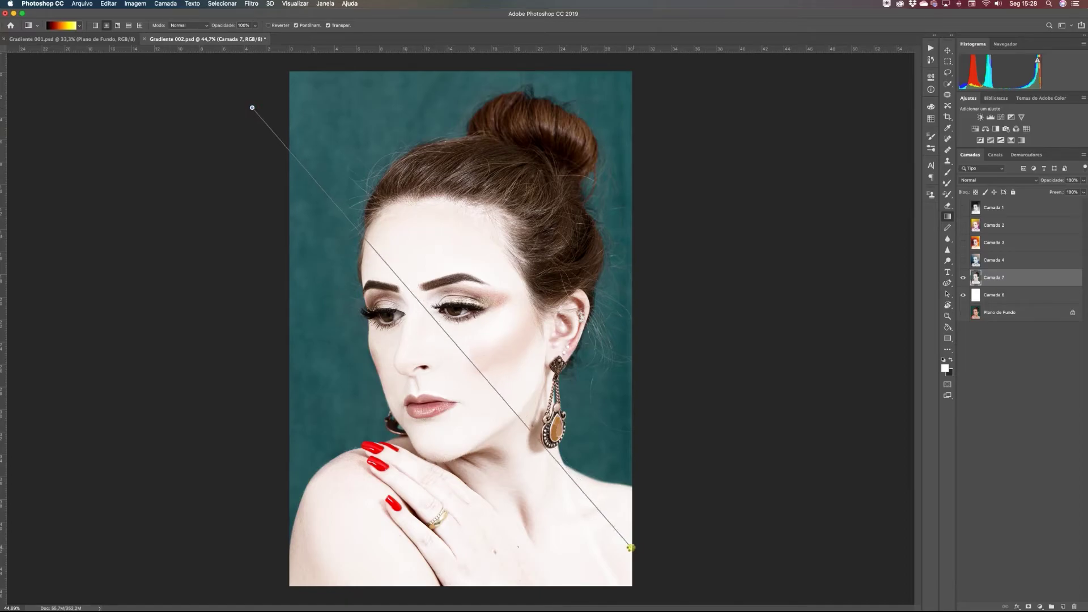
key(super+z)
Lock Camada 7's transparent pixels and try the black-red-yellow gradient over it, ending with a small radial fill around the eye.
click(976, 192)
drag(267, 123, 587, 526)
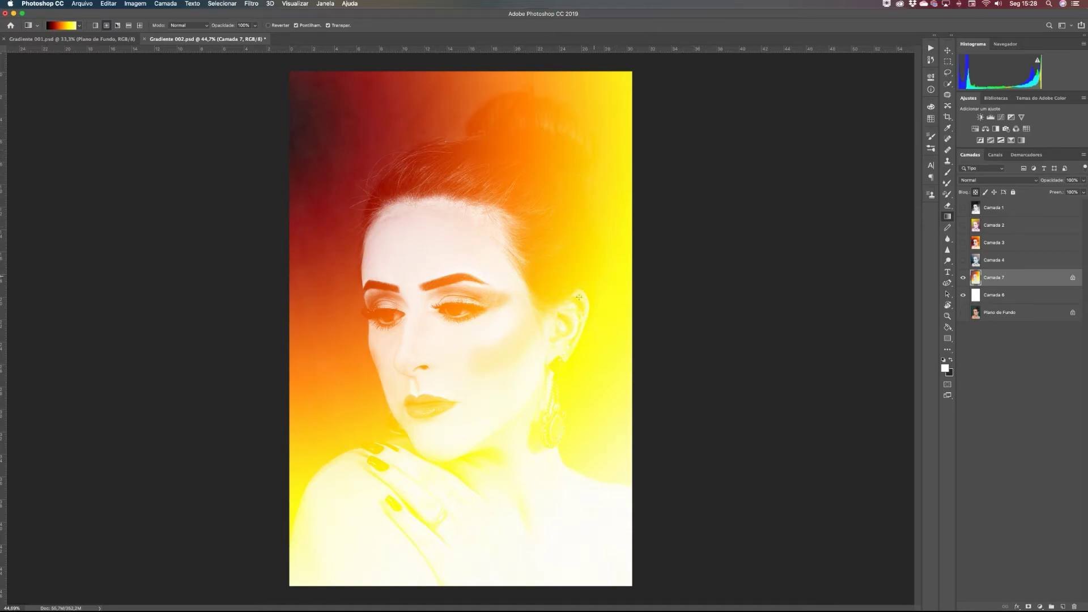
drag(379, 253, 628, 331)
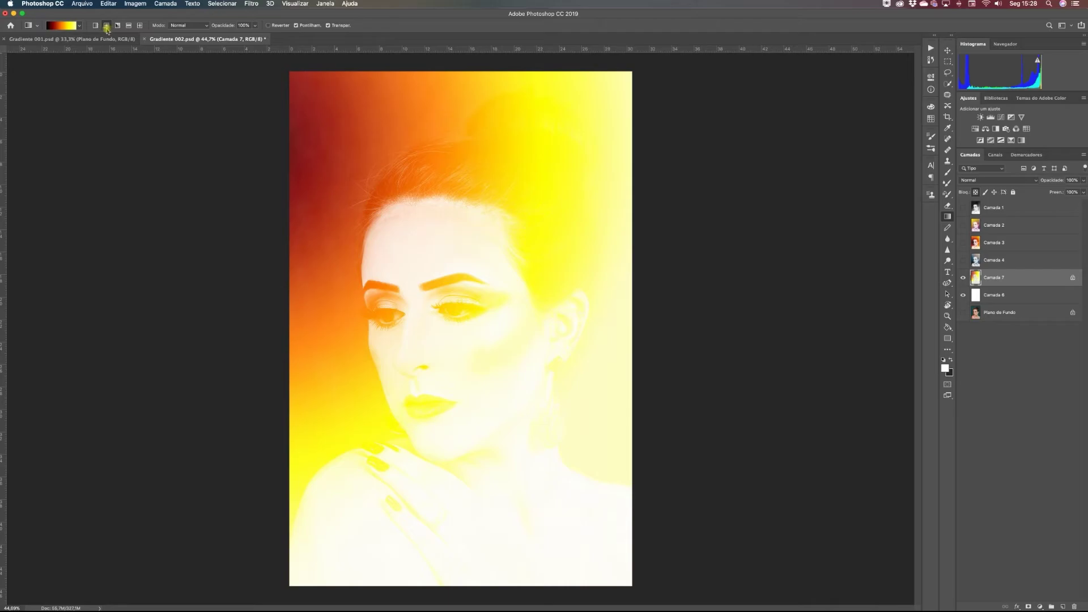
drag(475, 293, 519, 357)
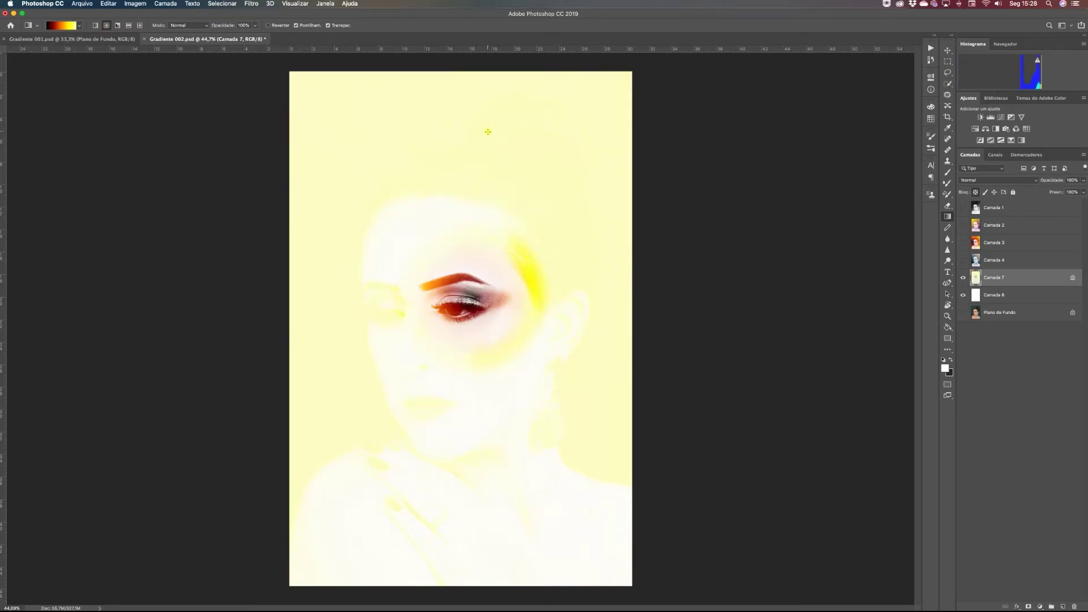
Choose the blue-magenta-yellow-green gradient preset, try it radially, and apply it linearly across Camada 7 from upper-left to lower-right.
right_click(541, 136)
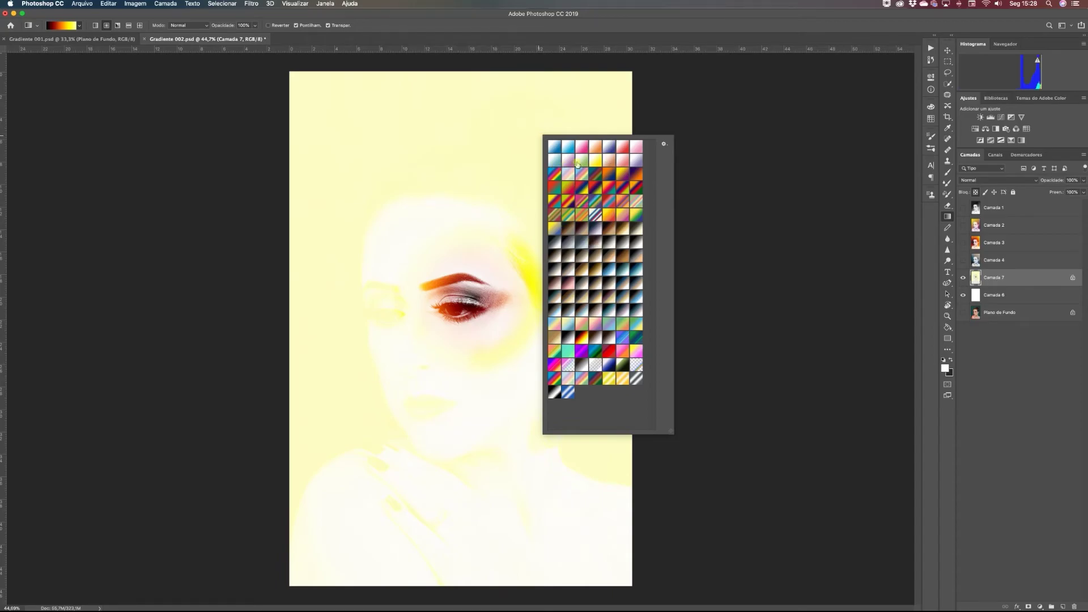
click(553, 178)
drag(371, 201, 484, 339)
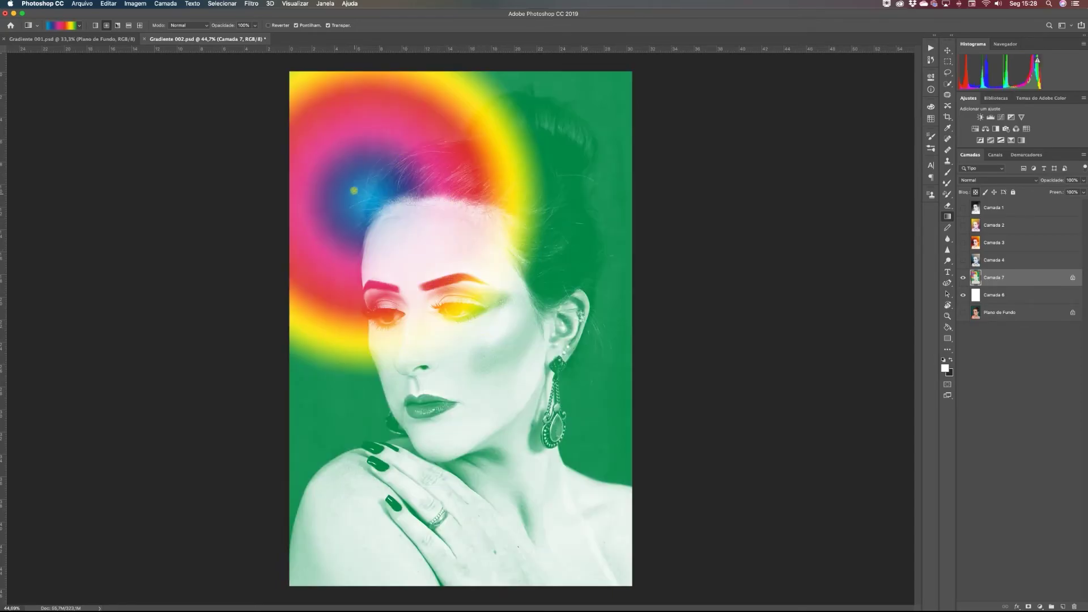
click(95, 26)
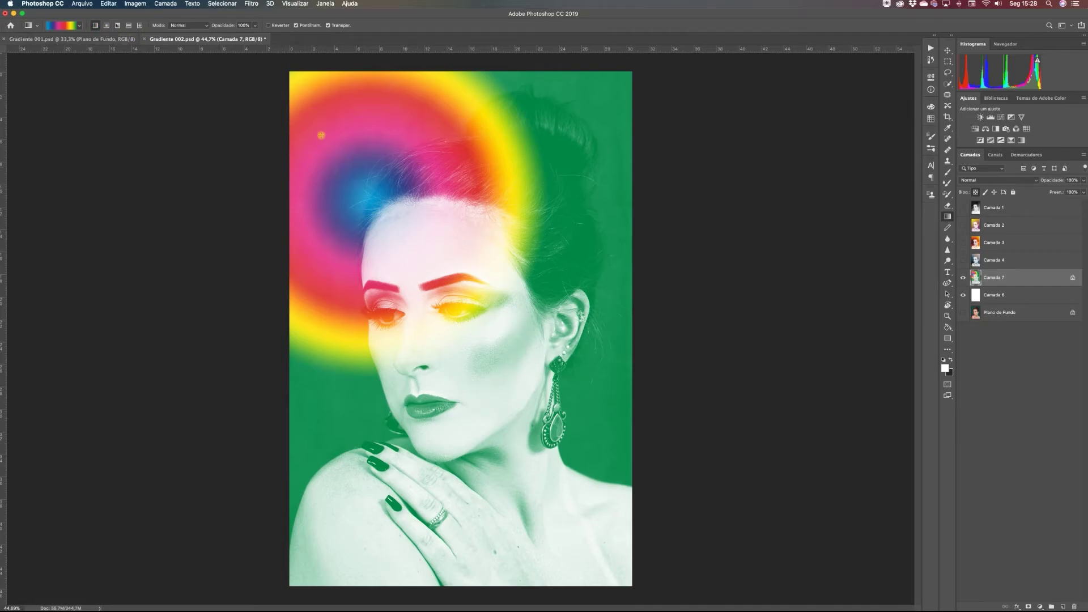
drag(273, 104, 604, 495)
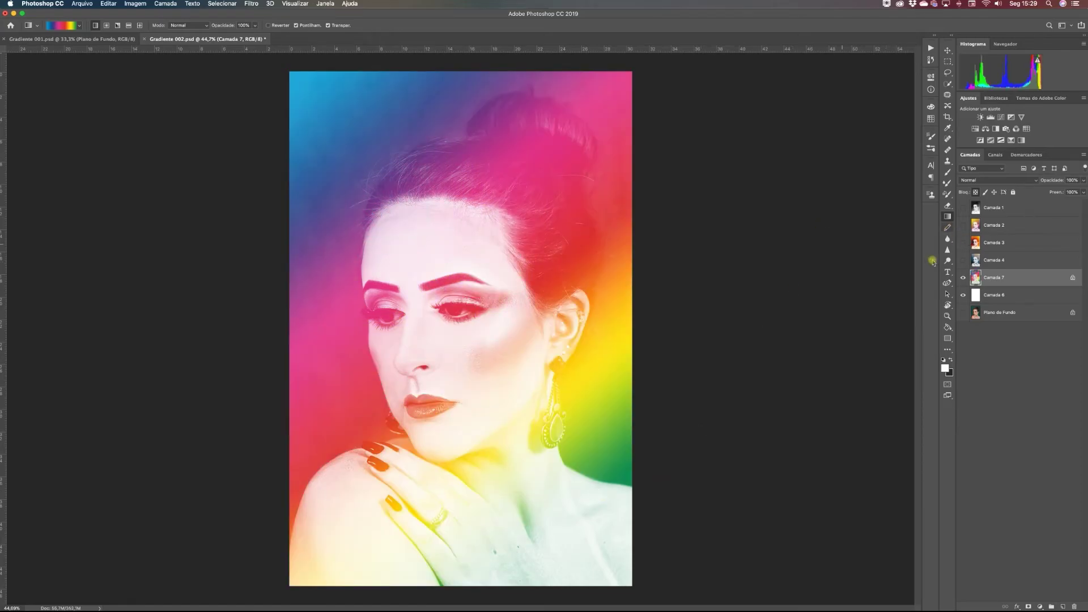
Show Camada 4, Camada 3, Camada 2 and Camada 1 in turn to compare the finished gradient variations.
click(962, 260)
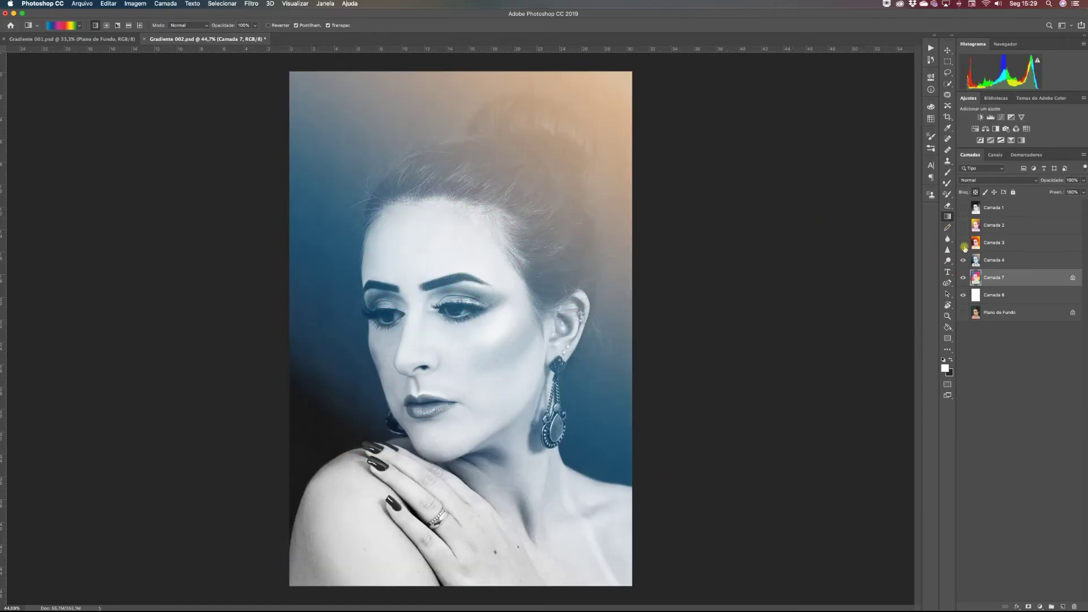
click(963, 242)
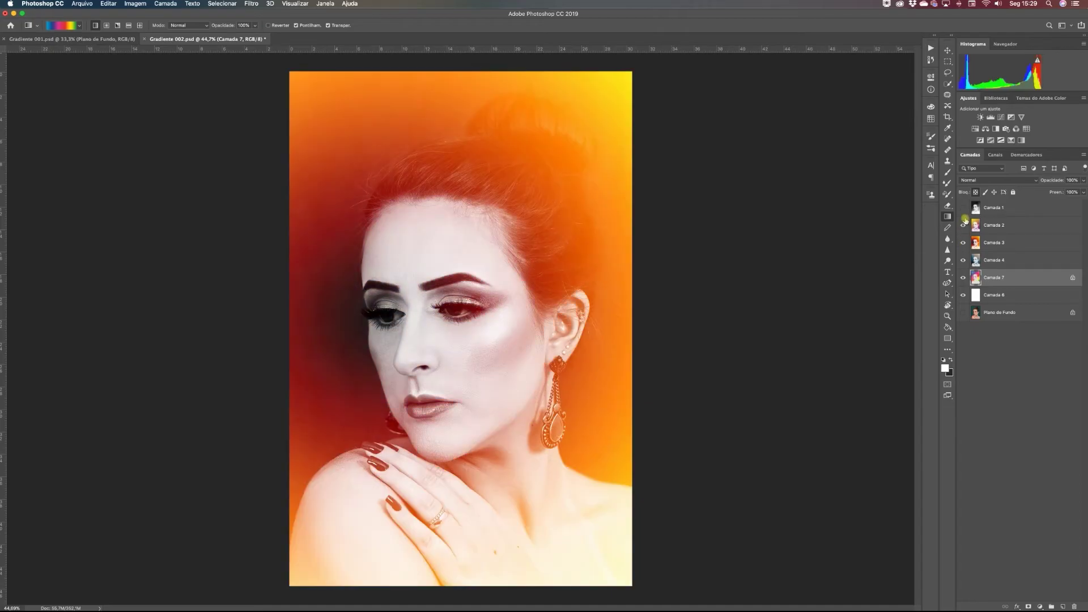
click(963, 225)
click(963, 208)
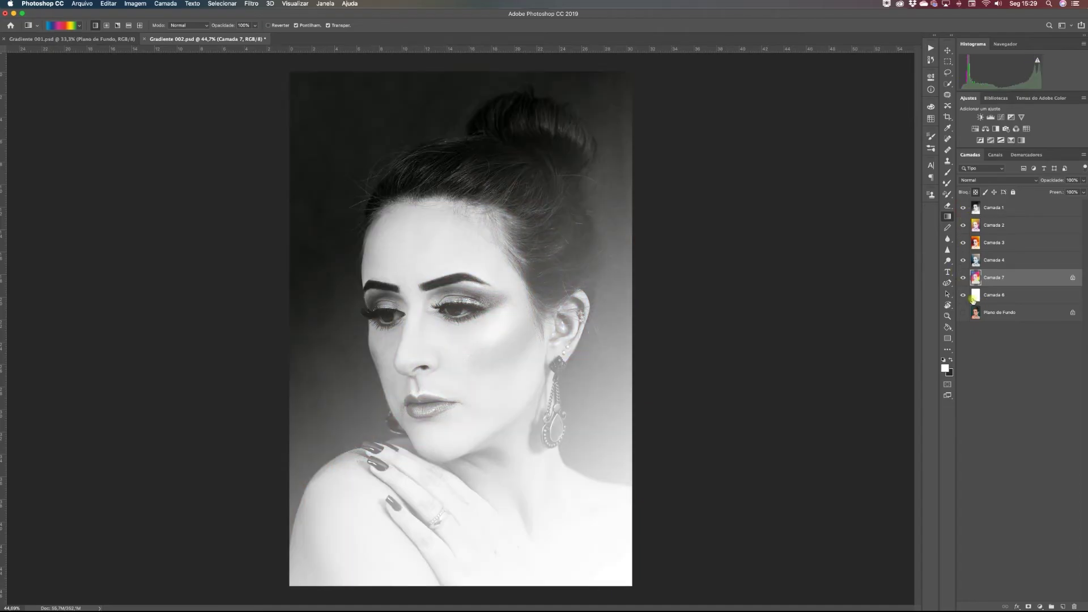
Switch to the document Gradiente 001.psd and hide the three finished gradient layers above Plano de Fundo.
click(56, 39)
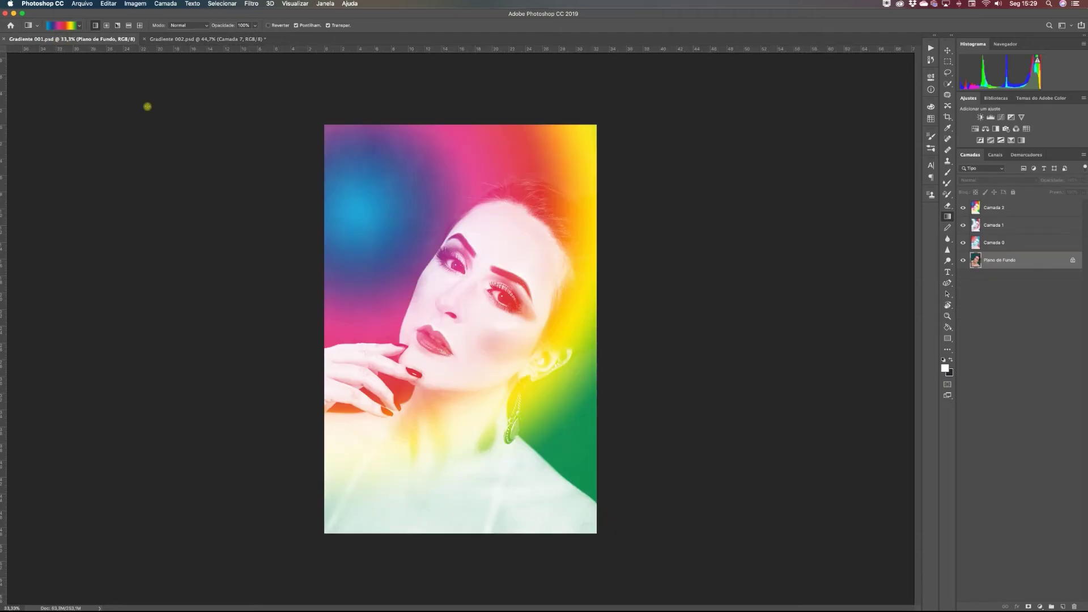
click(963, 208)
click(964, 225)
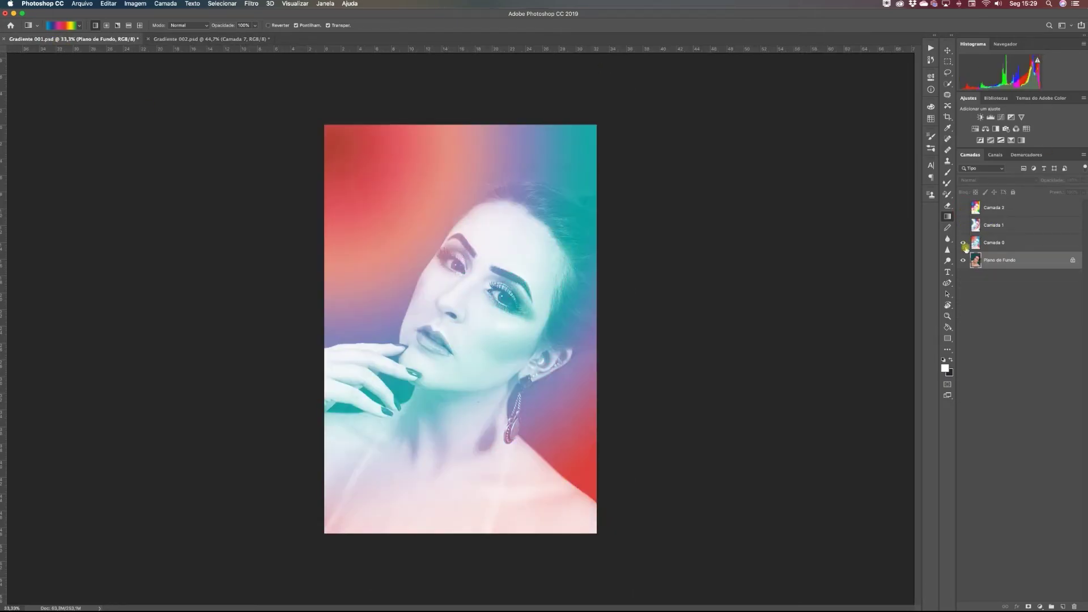
click(964, 244)
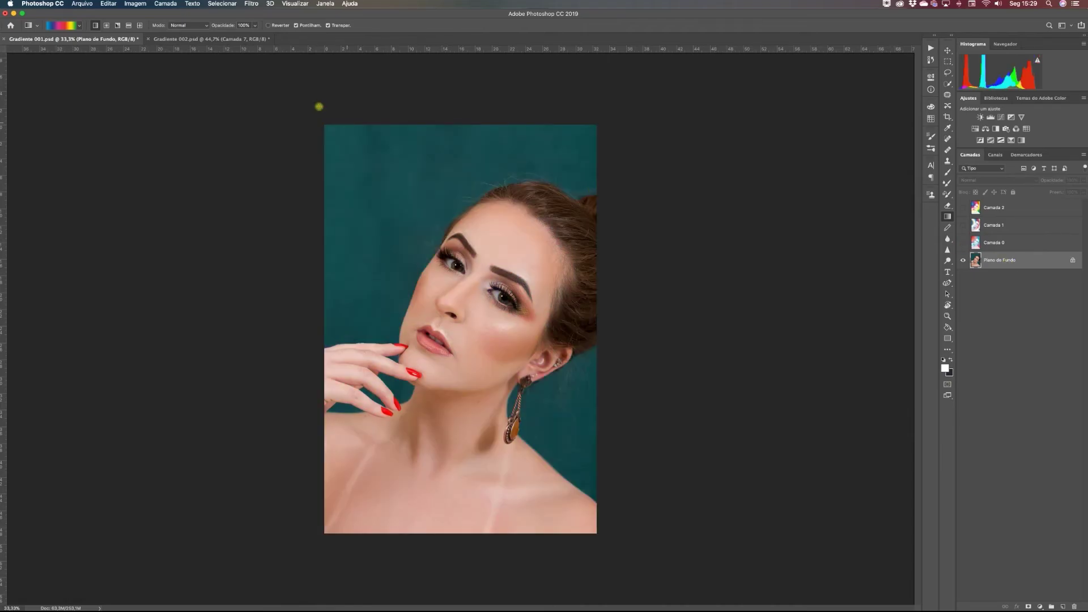
Select the portrait's darker areas on Plano de Fundo with an inverted Color Range selection at fuzziness 200.
click(227, 4)
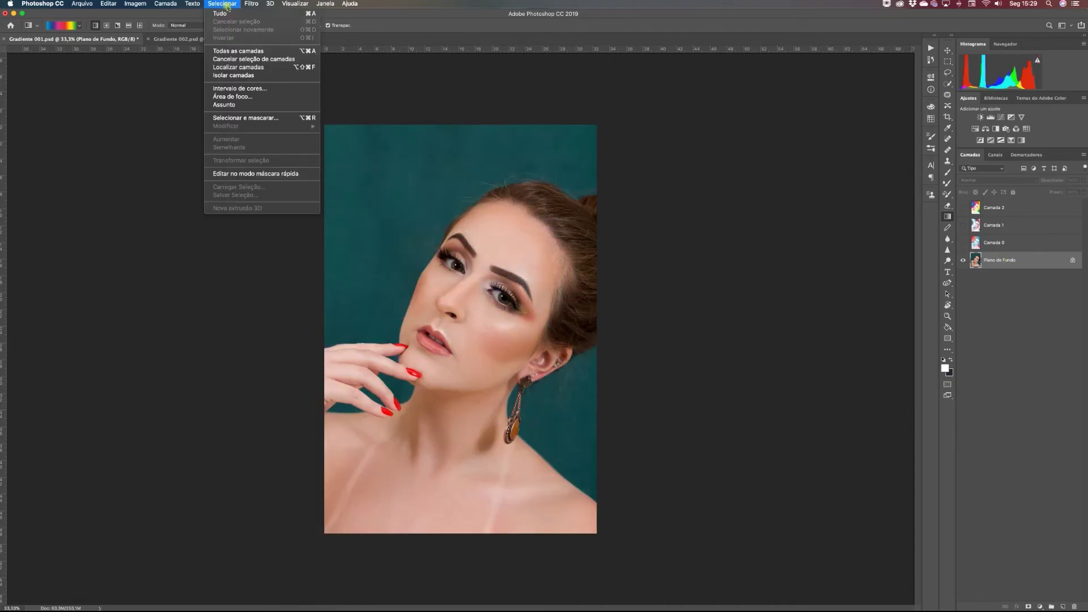
click(240, 89)
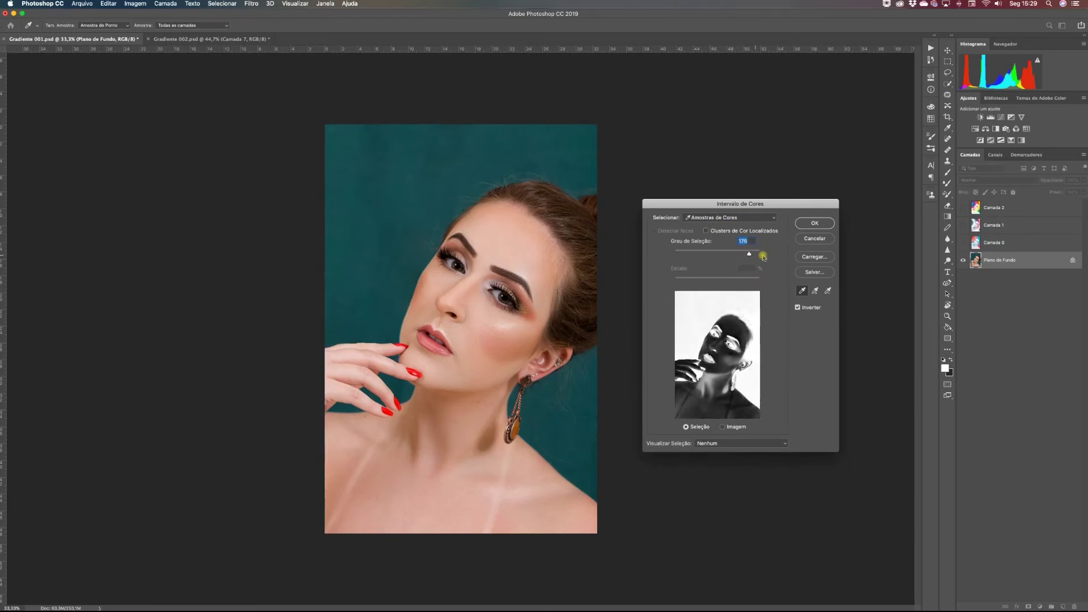
click(797, 307)
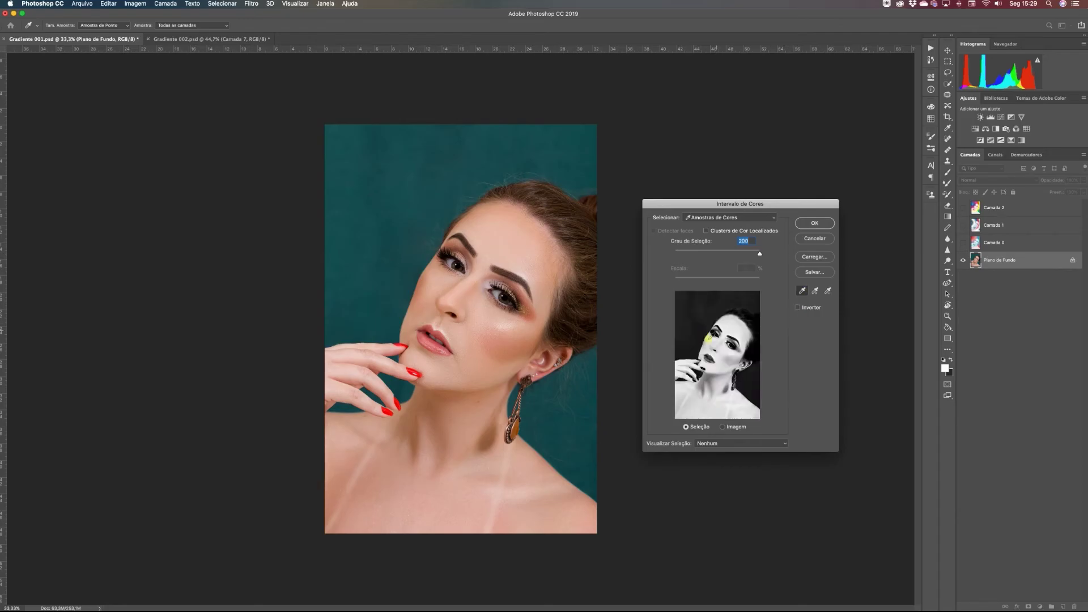
click(797, 307)
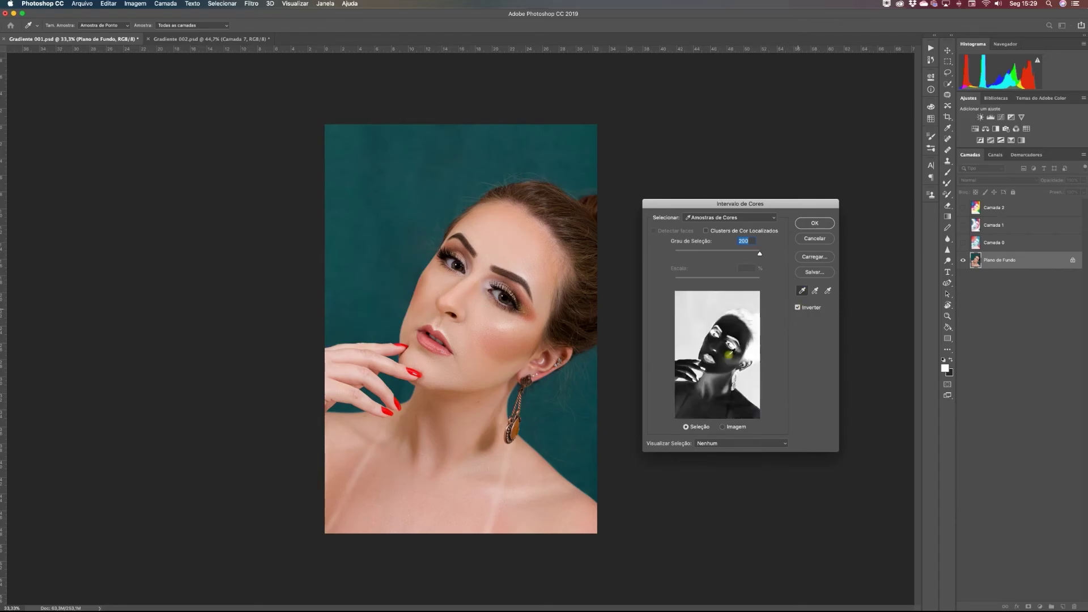
click(814, 223)
Copy the selection to a new layer with its transparent pixels locked, and hide Plano de Fundo.
key(g)
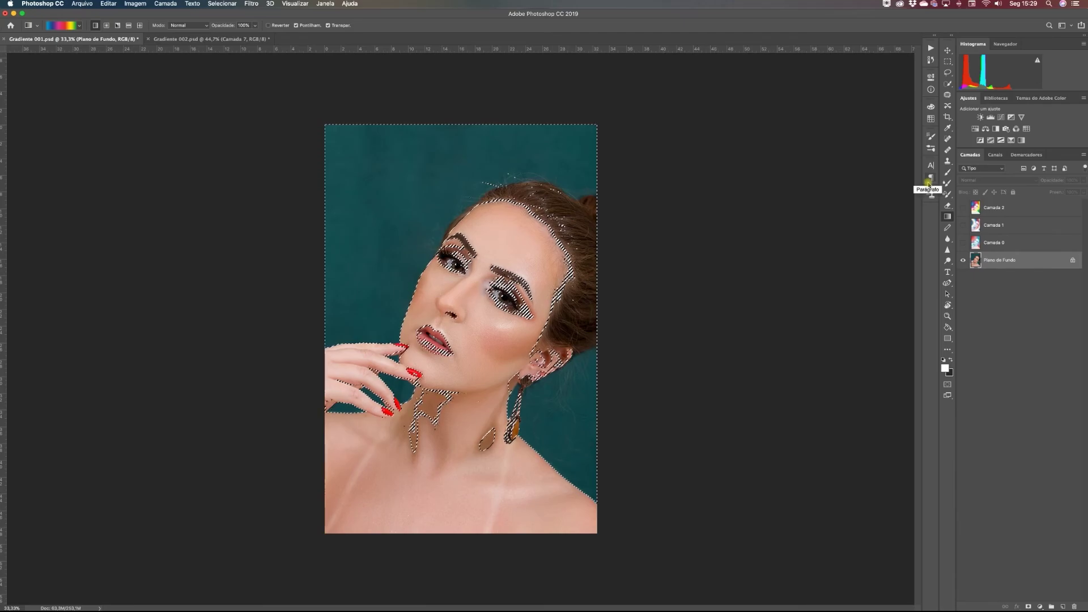
key(super+j)
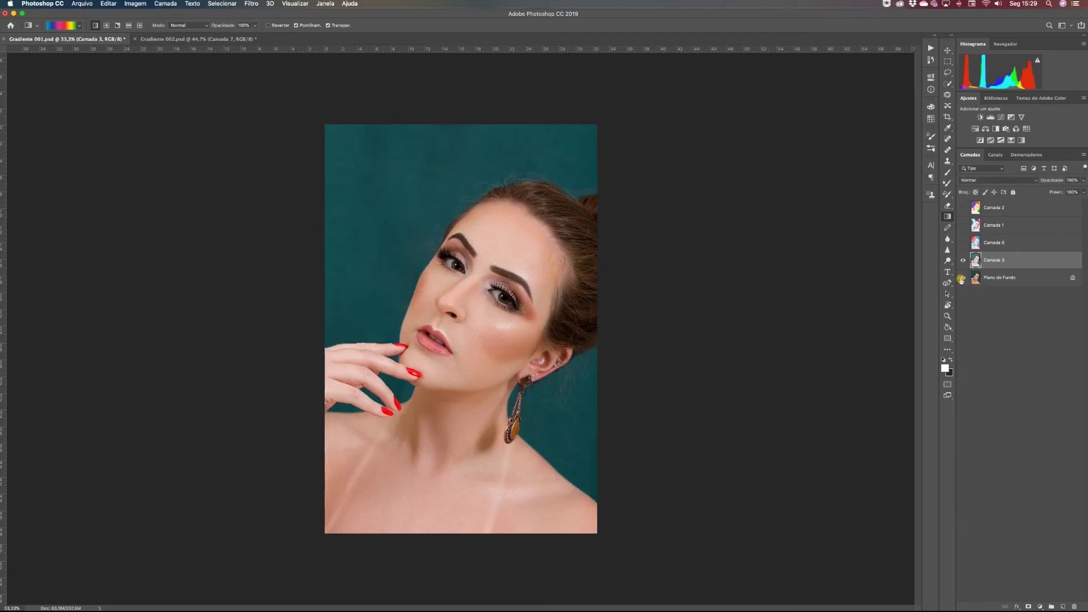
click(963, 277)
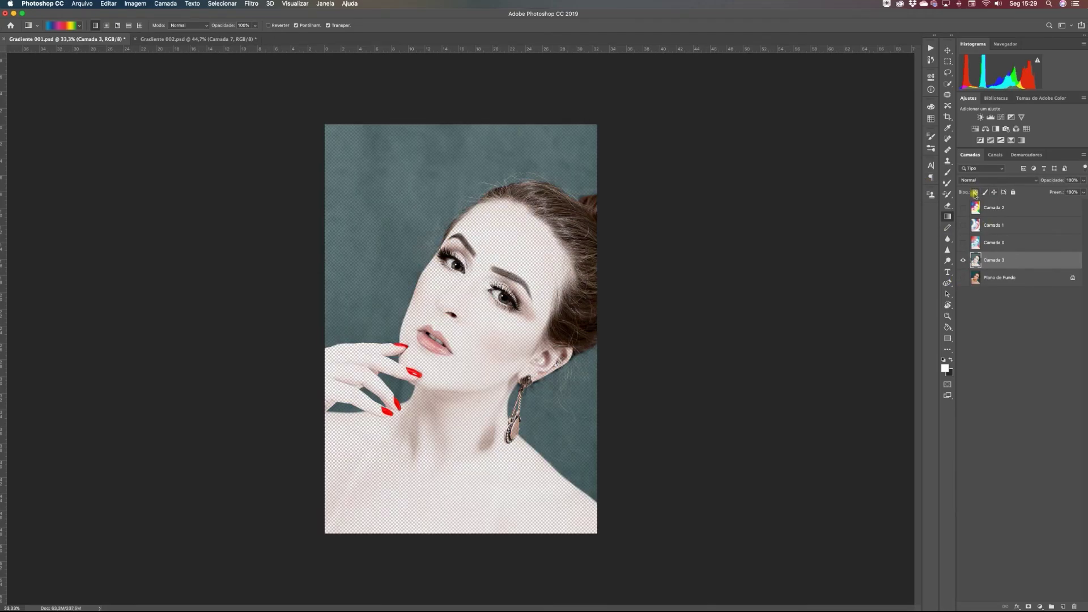
click(975, 192)
Create a new layer filled with white and place it directly below the copied portrait layer Camada 3.
click(1063, 606)
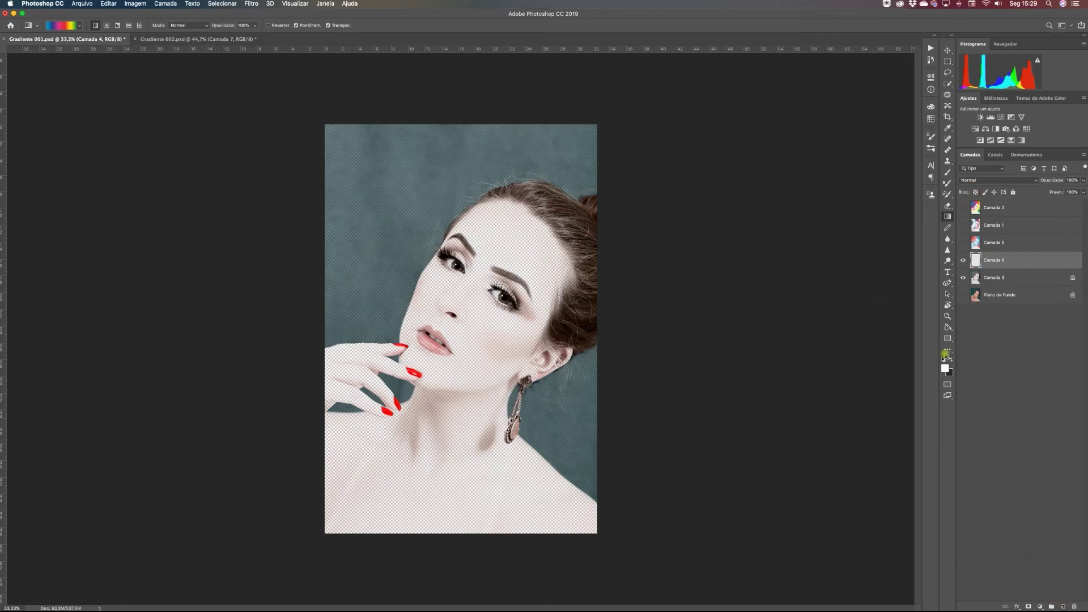
click(947, 329)
click(390, 268)
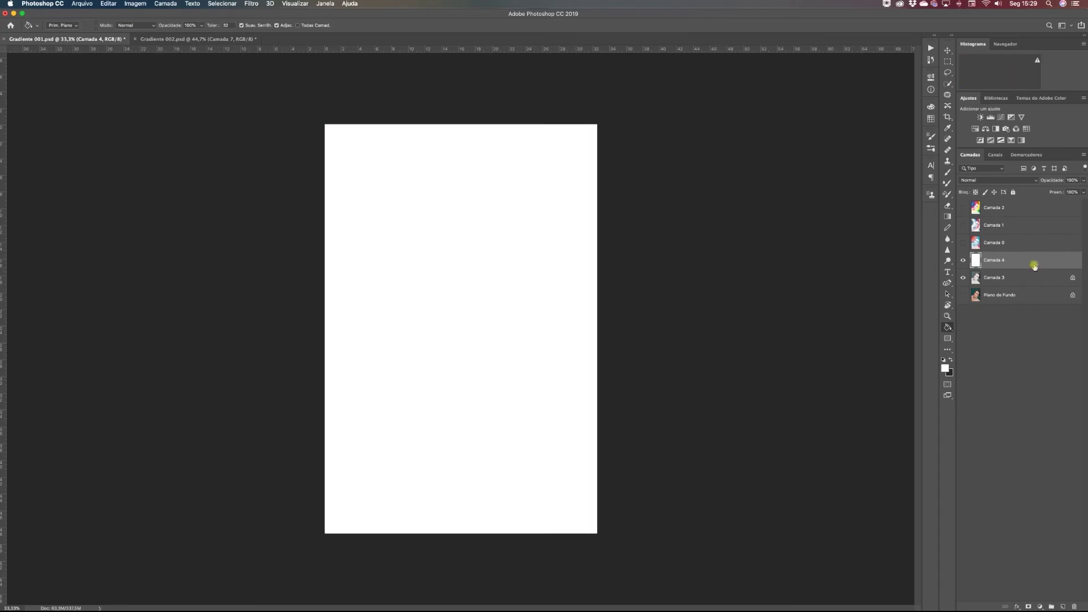
drag(1026, 262, 997, 271)
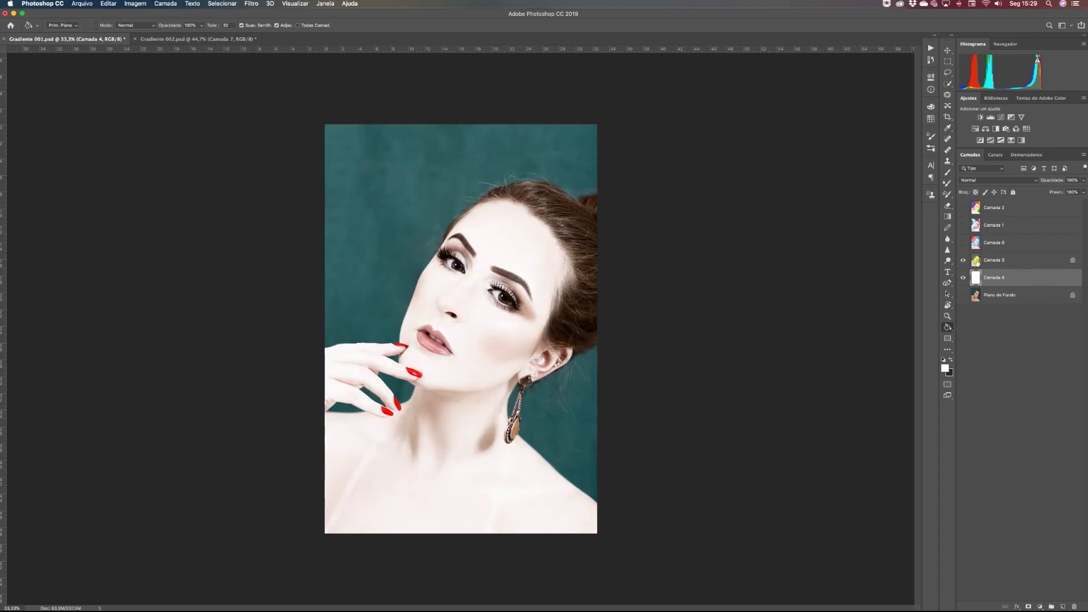
Apply the multicolour linear gradient to Camada 3, finishing with a diagonal fill from upper-right to lower-left.
click(977, 262)
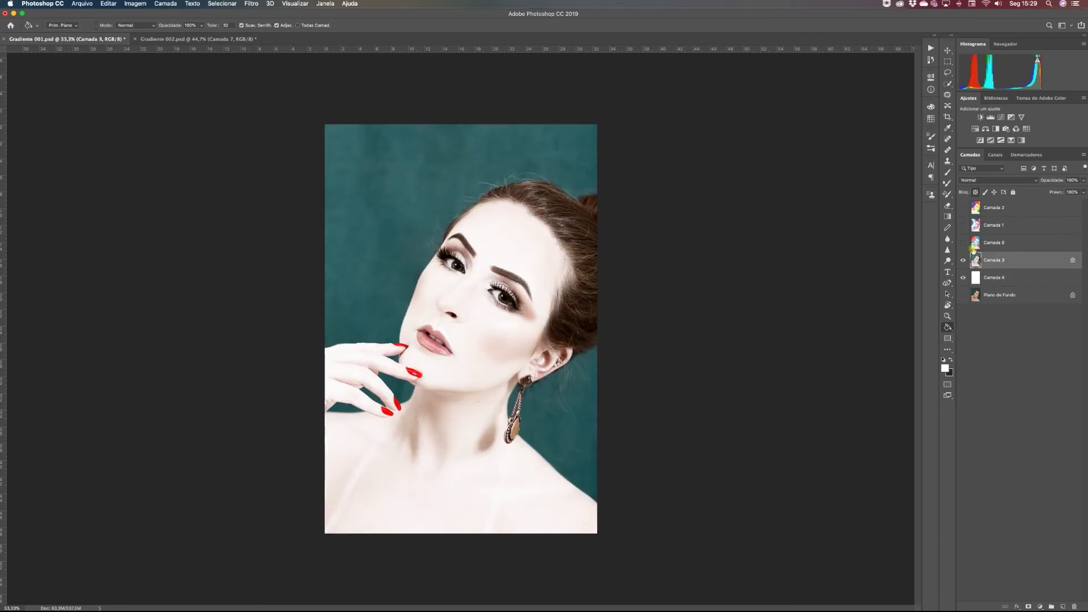
click(950, 219)
drag(283, 216, 512, 446)
drag(649, 164, 375, 410)
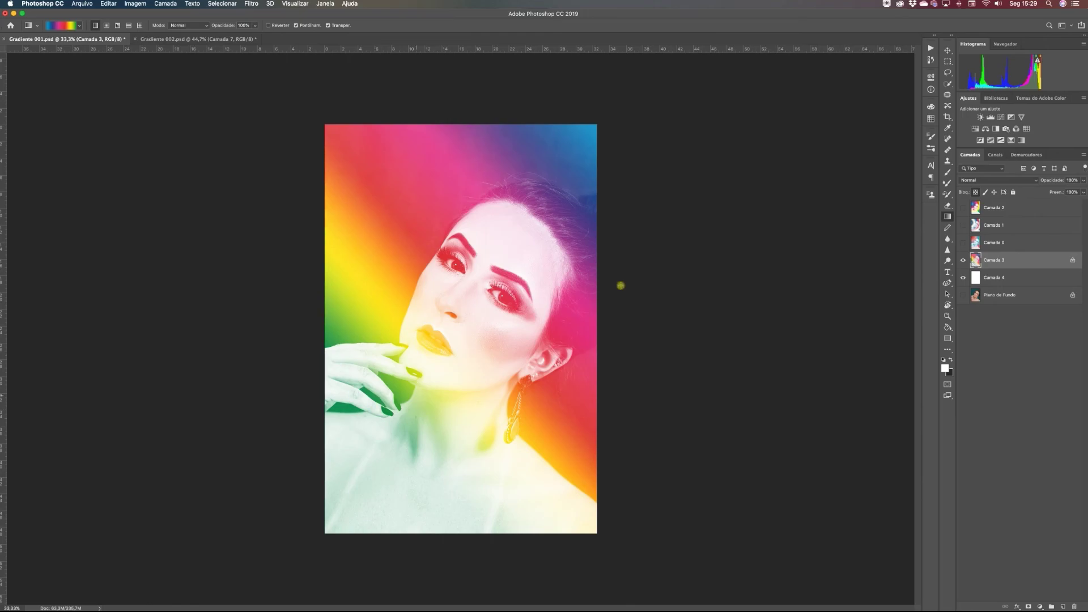
Show Camada 0, toggle Camada 1 on and off to compare the finished effects, and minimize the document window.
click(963, 243)
click(963, 225)
click(963, 225)
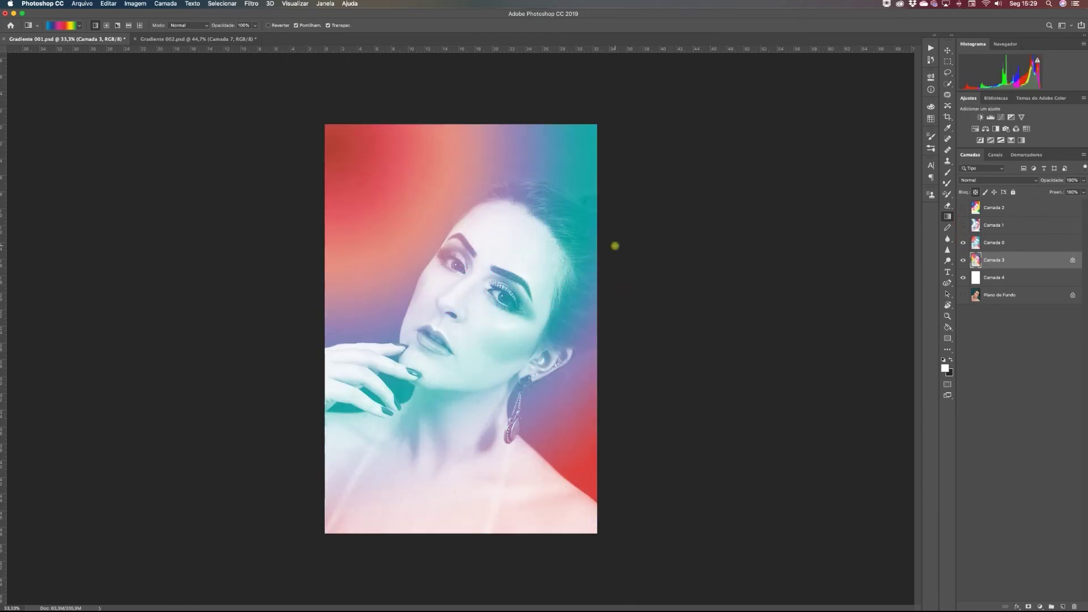
click(14, 13)
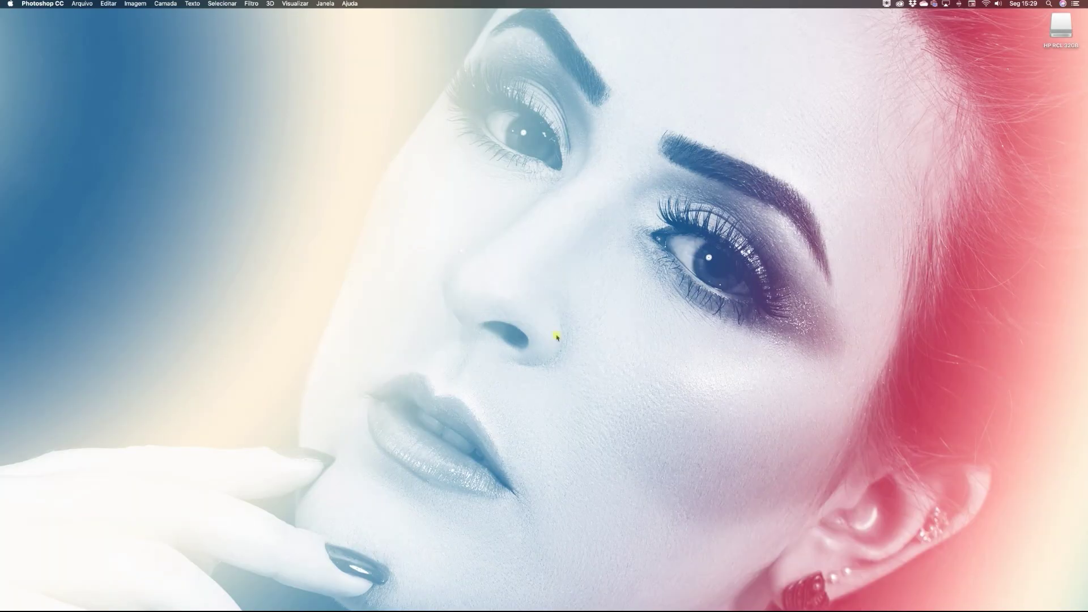